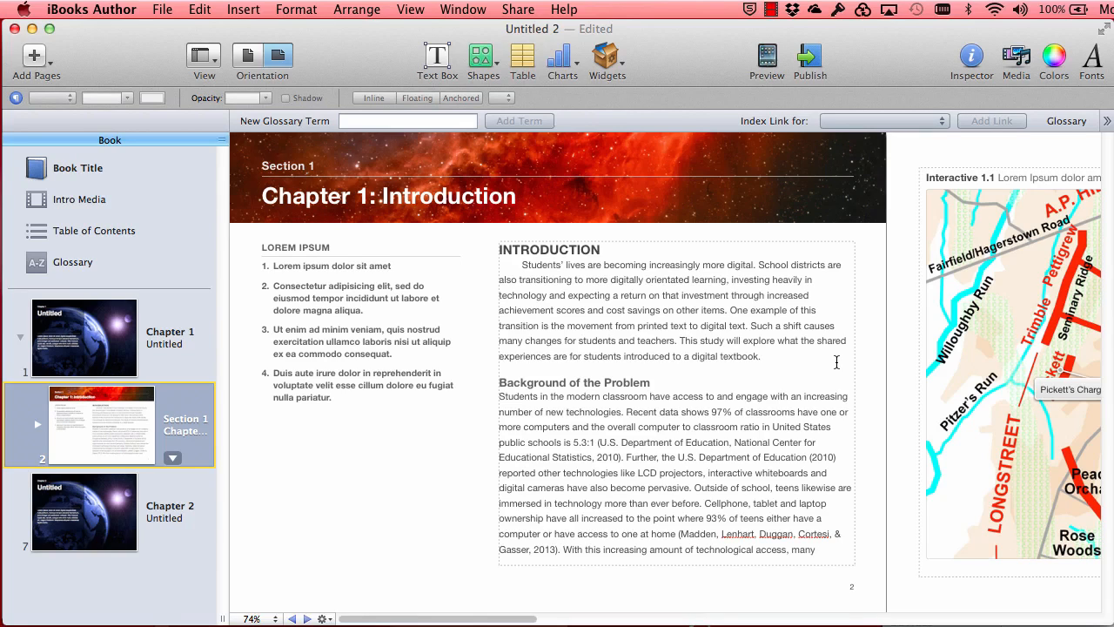
Import Sample1.docx from the iBooks Author folder into the book after Chapter 2, using the Section layout
{"action": "left_click", "coordinate": [453, 563]}
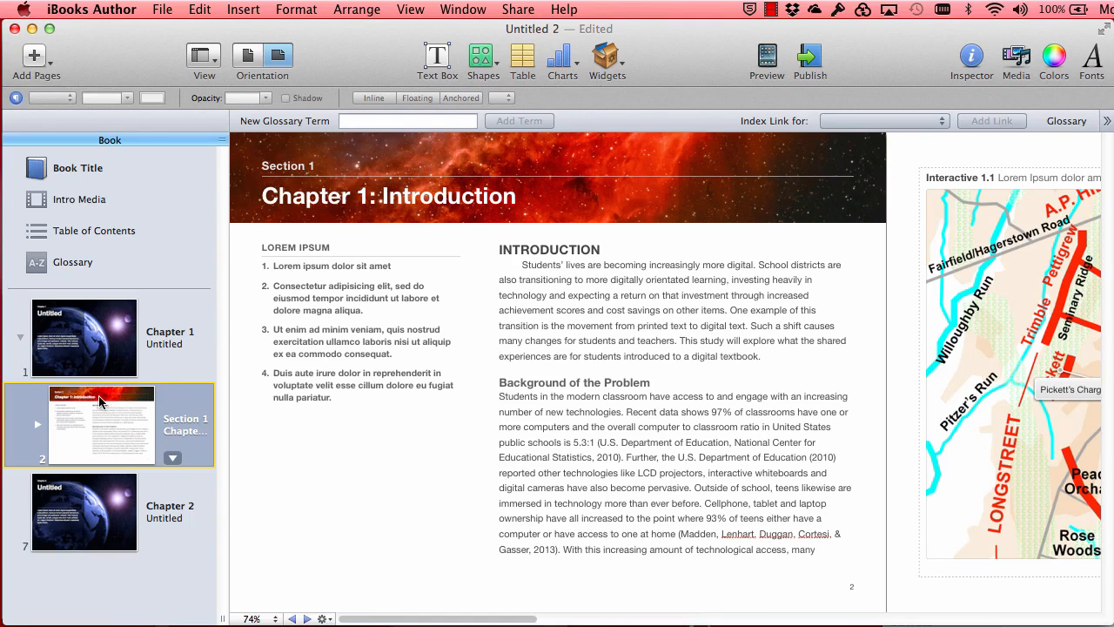
{"action": "left_click_drag", "start_coordinate": [1113, 314], "coordinate": [795, 189]}
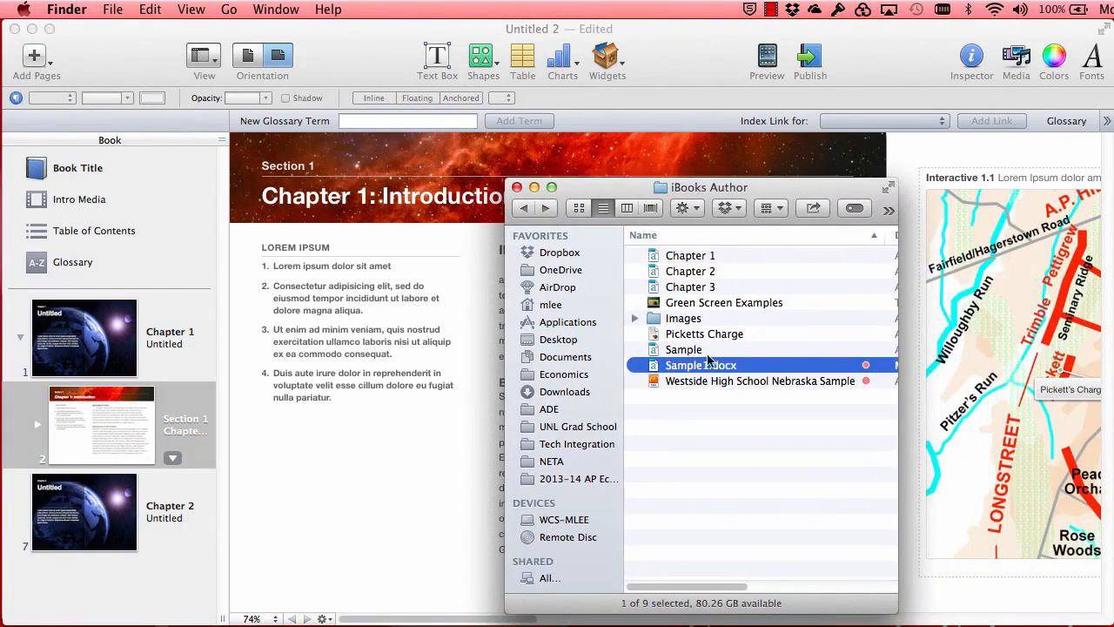
{"action": "left_click", "coordinate": [700, 424]}
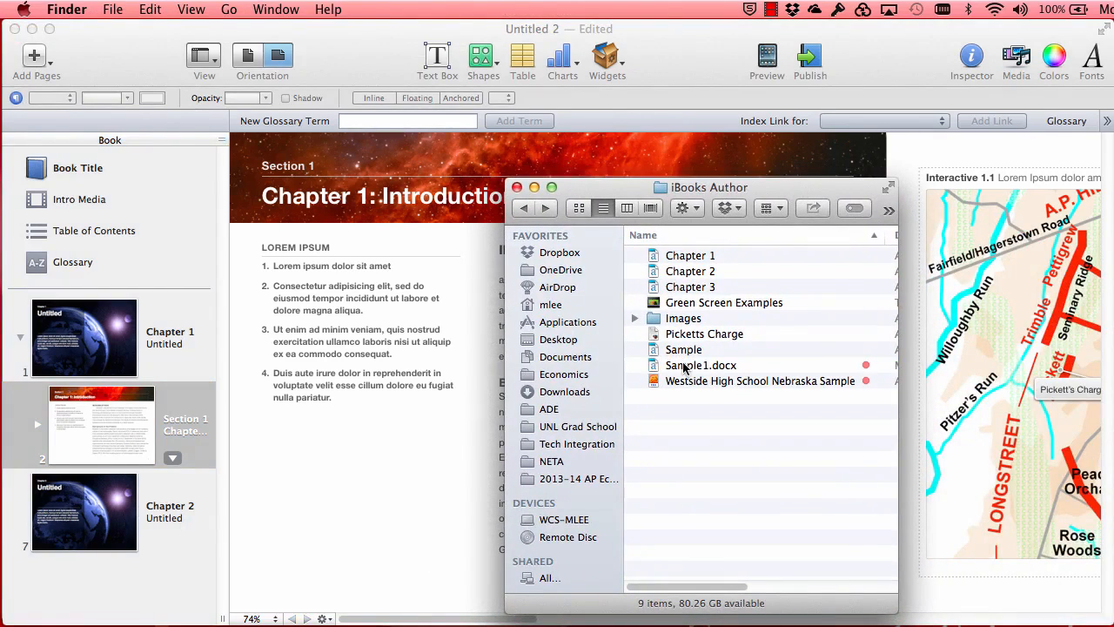
{"action": "left_click_drag", "start_coordinate": [685, 370], "coordinate": [94, 567]}
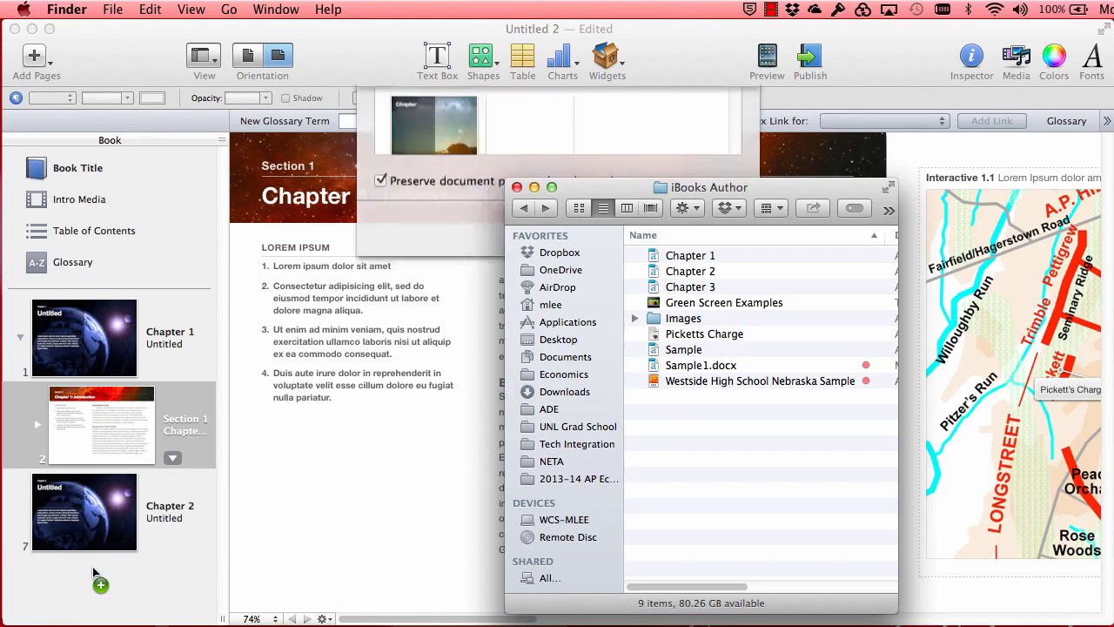
{"action": "left_click", "coordinate": [613, 121]}
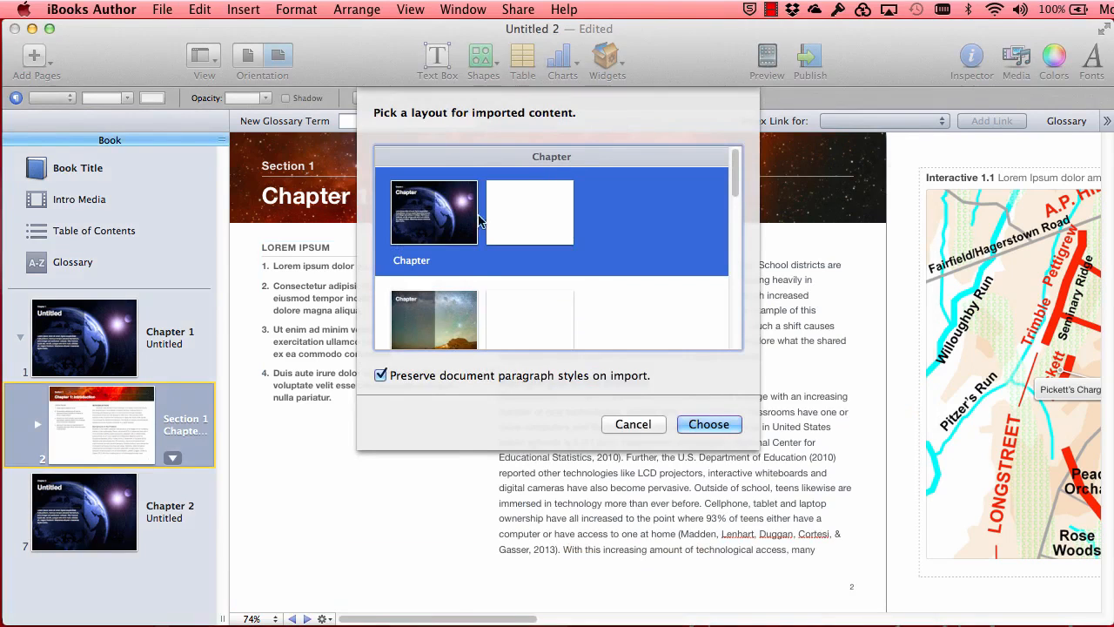
{"action": "scroll", "coordinate": [453, 268], "scroll_direction": "down", "scroll_amount": 5}
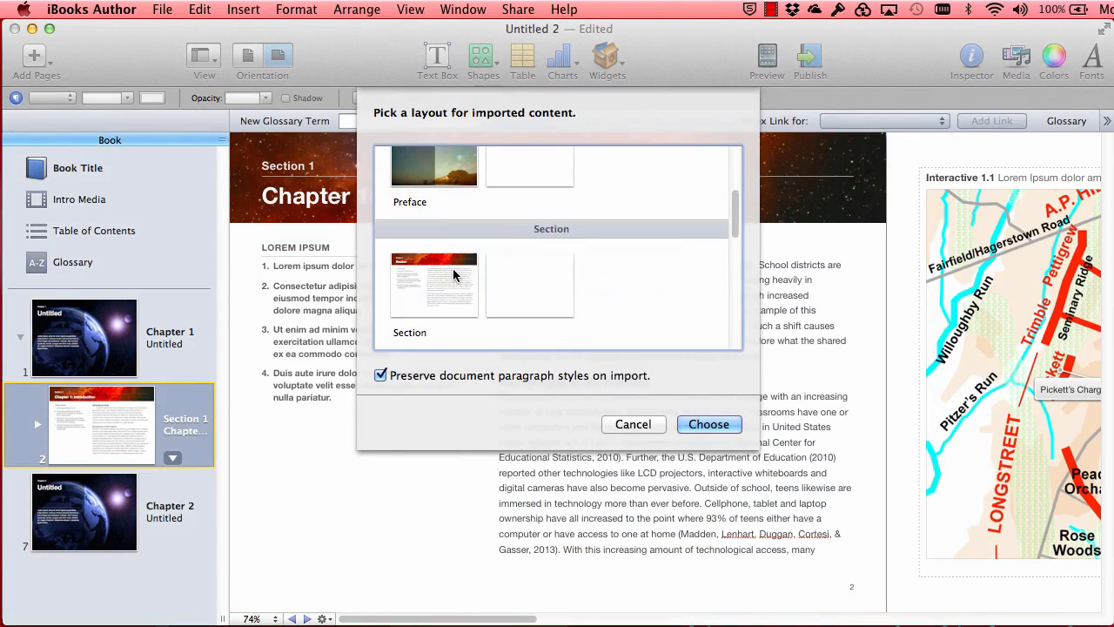
{"action": "left_click", "coordinate": [453, 268]}
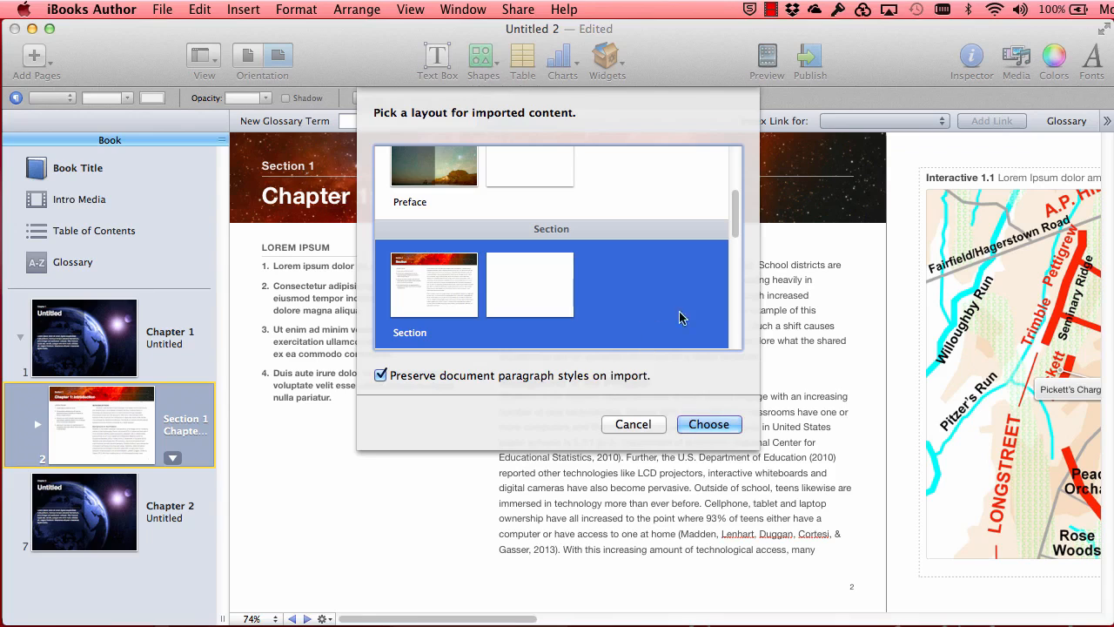
{"action": "left_click", "coordinate": [703, 423]}
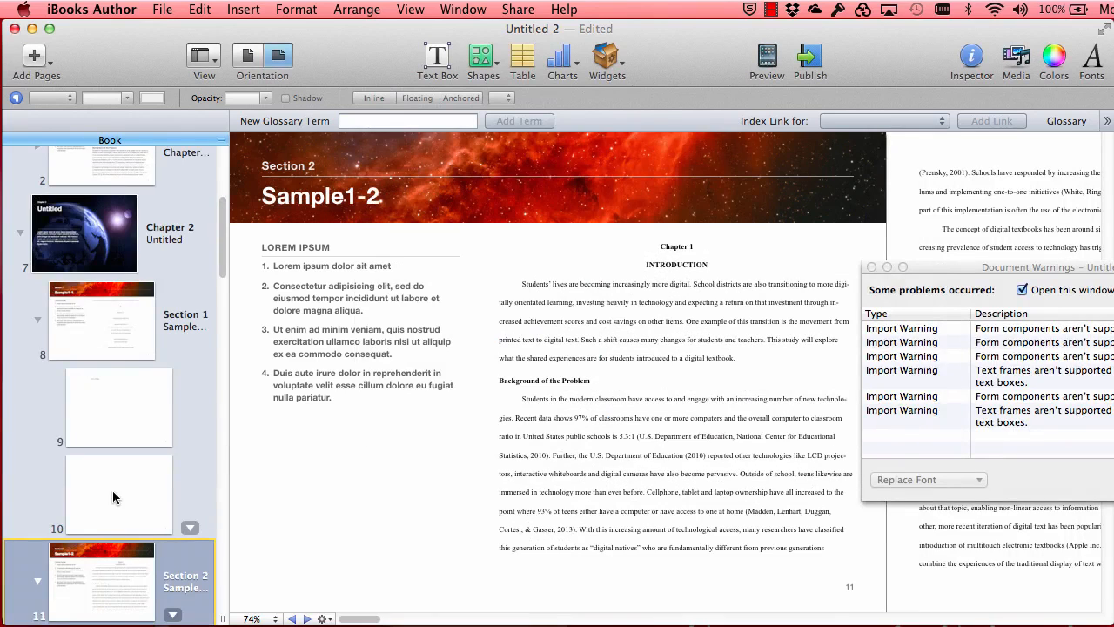
Read the document import warnings and dismiss the warnings window
{"action": "scroll", "coordinate": [112, 490], "scroll_direction": "down", "scroll_amount": 2}
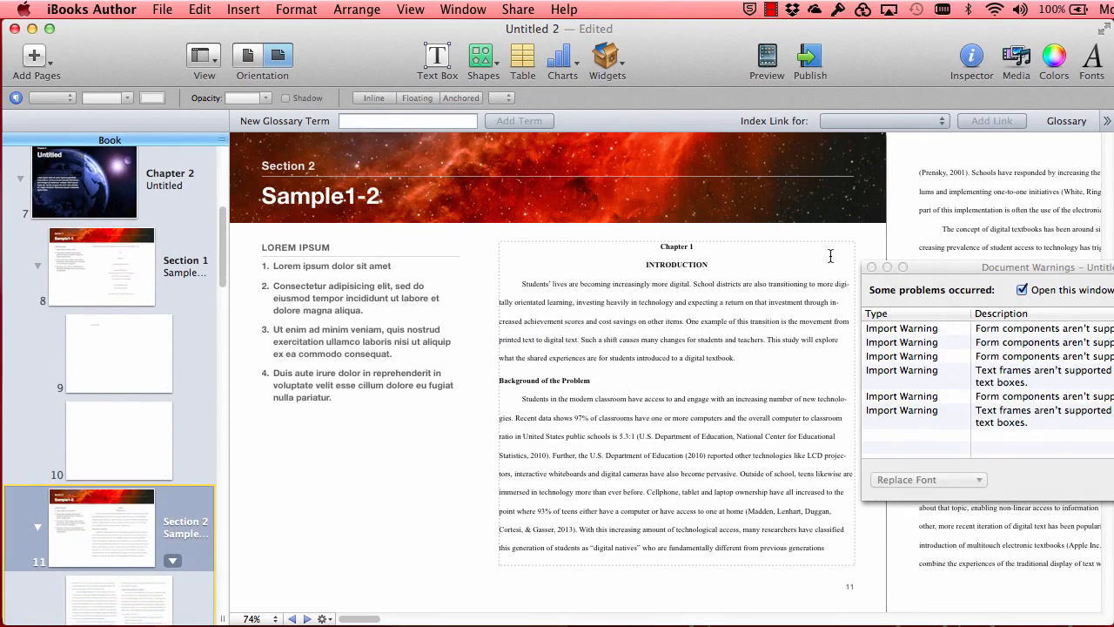
{"action": "left_click_drag", "start_coordinate": [954, 267], "coordinate": [668, 250]}
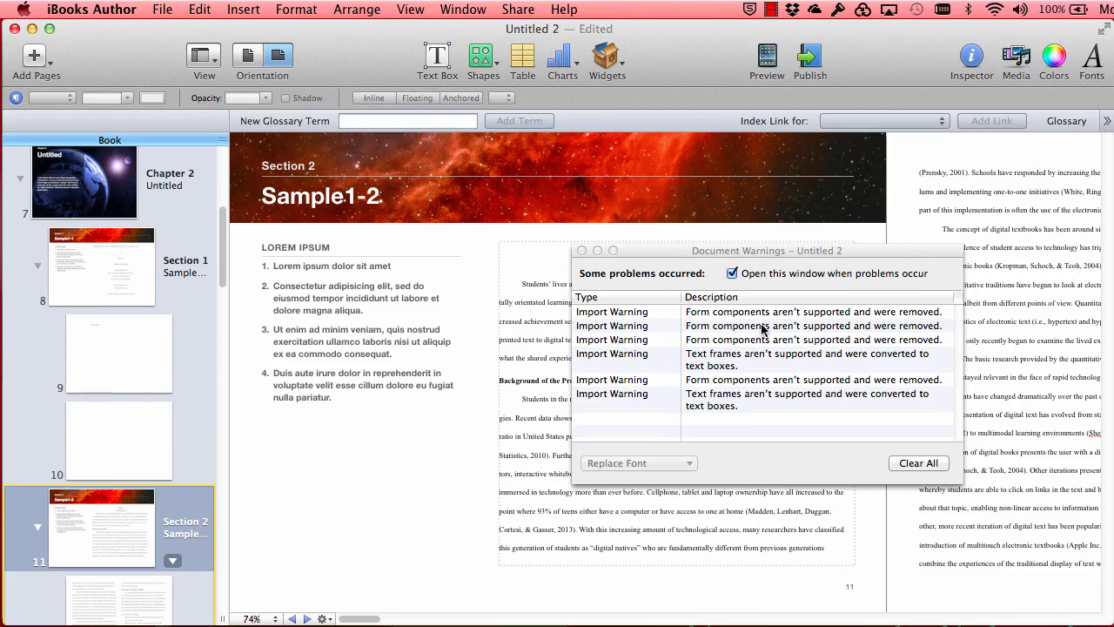
{"action": "left_click", "coordinate": [582, 250]}
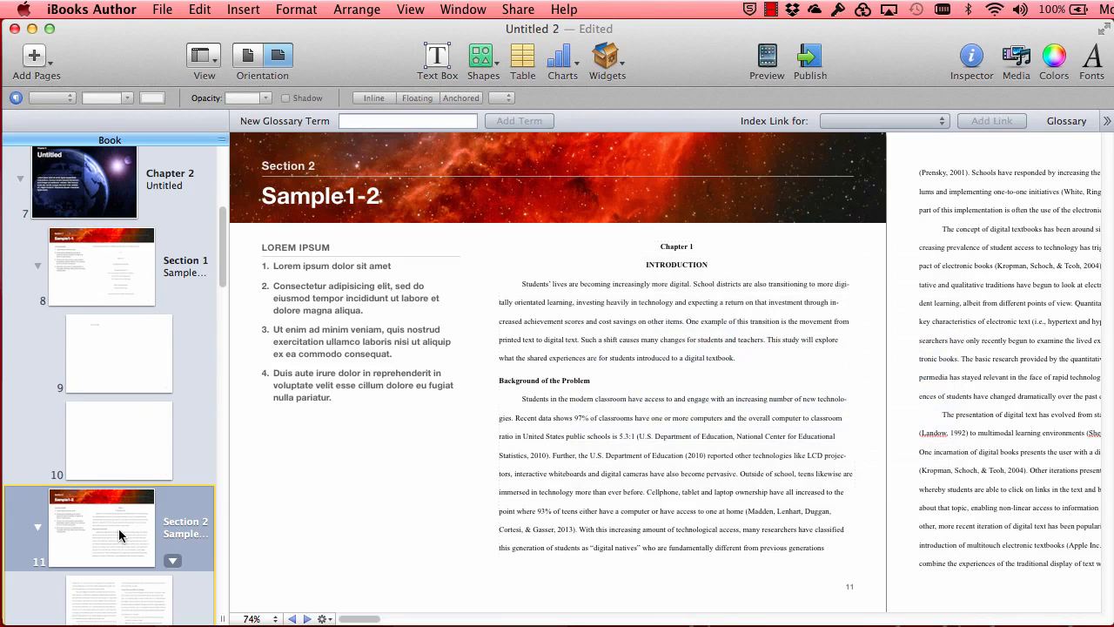
Look through the imported Section 2 pages to check how the text and chapter headings were laid out
{"action": "scroll", "coordinate": [118, 529], "scroll_direction": "down", "scroll_amount": 4}
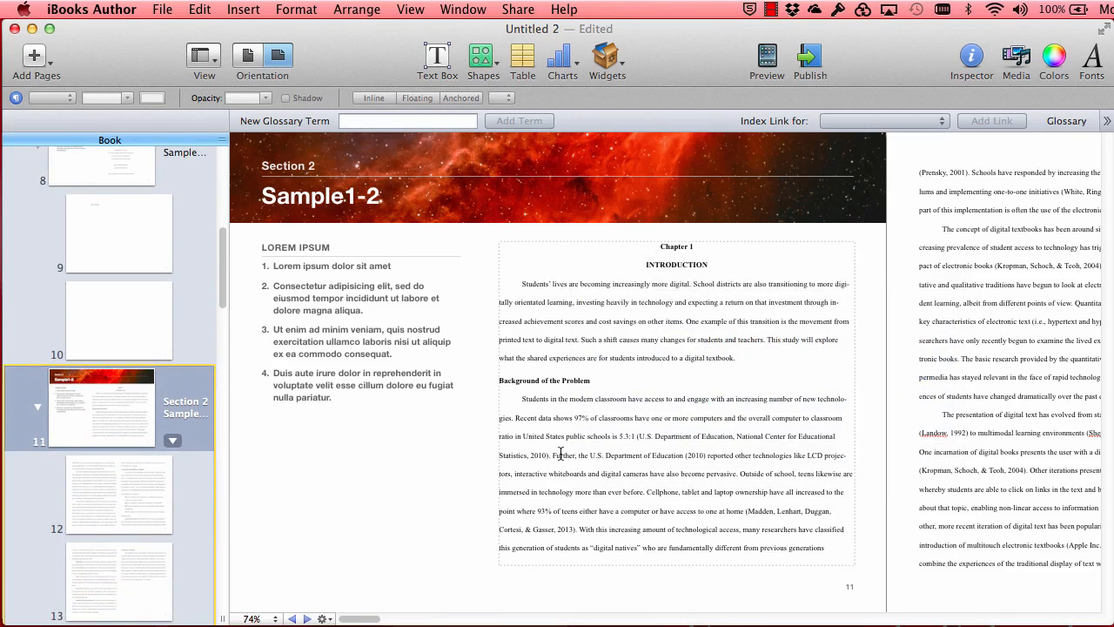
{"action": "scroll", "coordinate": [561, 453], "scroll_direction": "right", "scroll_amount": 2}
{"action": "scroll", "coordinate": [686, 262], "scroll_direction": "right", "scroll_amount": 5}
{"action": "scroll", "coordinate": [686, 262], "scroll_direction": "right", "scroll_amount": 15}
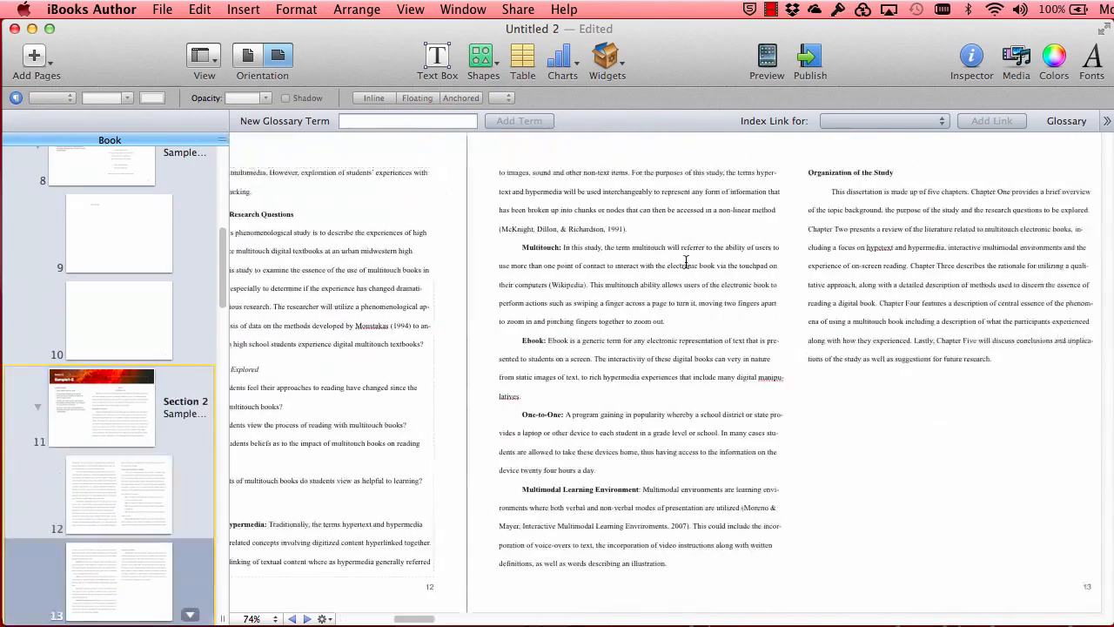
{"action": "scroll", "coordinate": [686, 262], "scroll_direction": "right", "scroll_amount": 15}
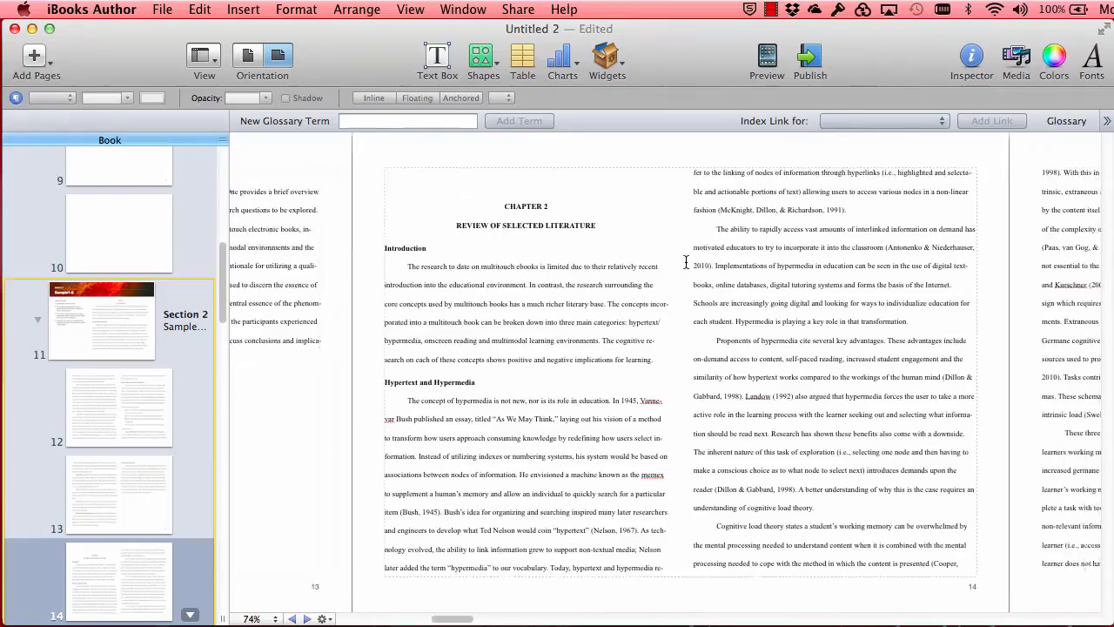
{"action": "scroll", "coordinate": [686, 262], "scroll_direction": "right", "scroll_amount": 15}
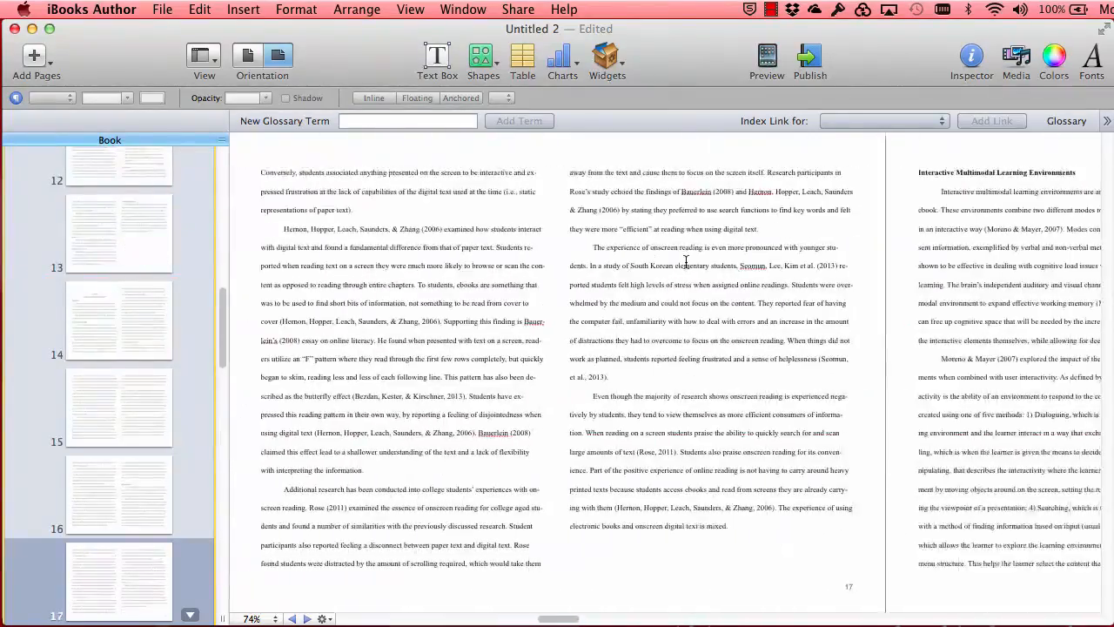
{"action": "scroll", "coordinate": [686, 262], "scroll_direction": "right", "scroll_amount": 15}
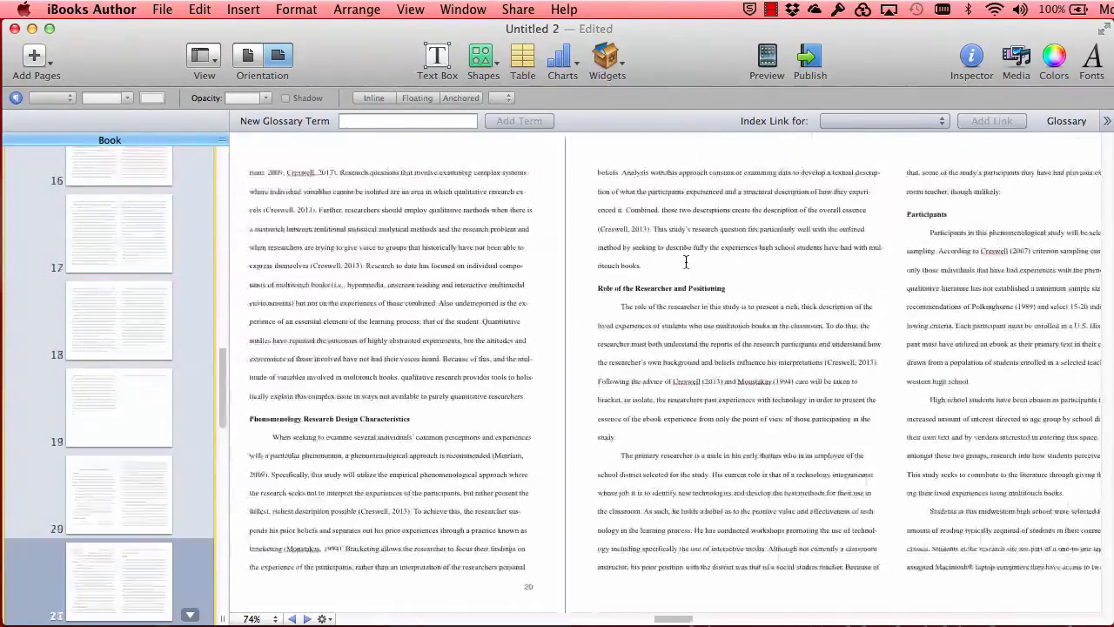
{"action": "scroll", "coordinate": [572, 249], "scroll_direction": "left", "scroll_amount": 5}
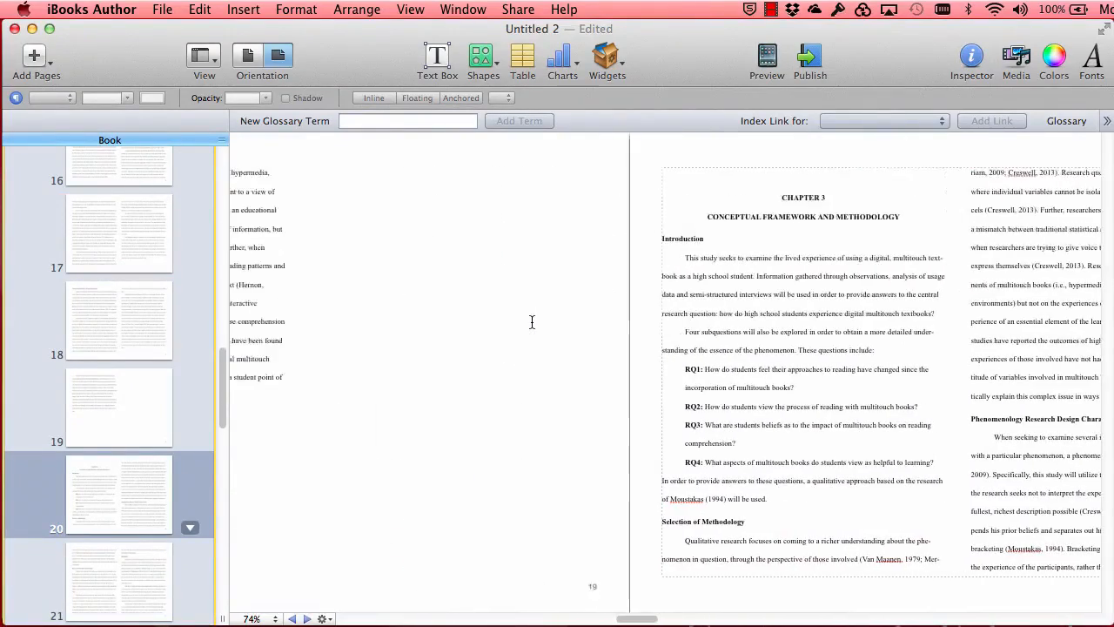
{"action": "scroll", "coordinate": [325, 416], "scroll_direction": "left", "scroll_amount": 2}
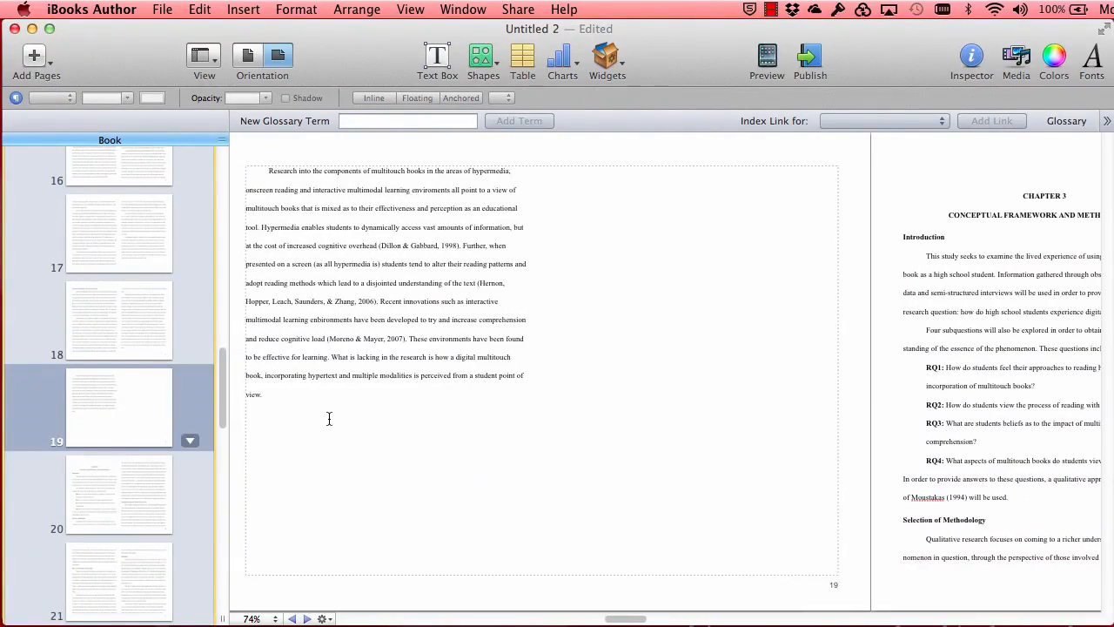
{"action": "scroll", "coordinate": [329, 419], "scroll_direction": "right", "scroll_amount": 6}
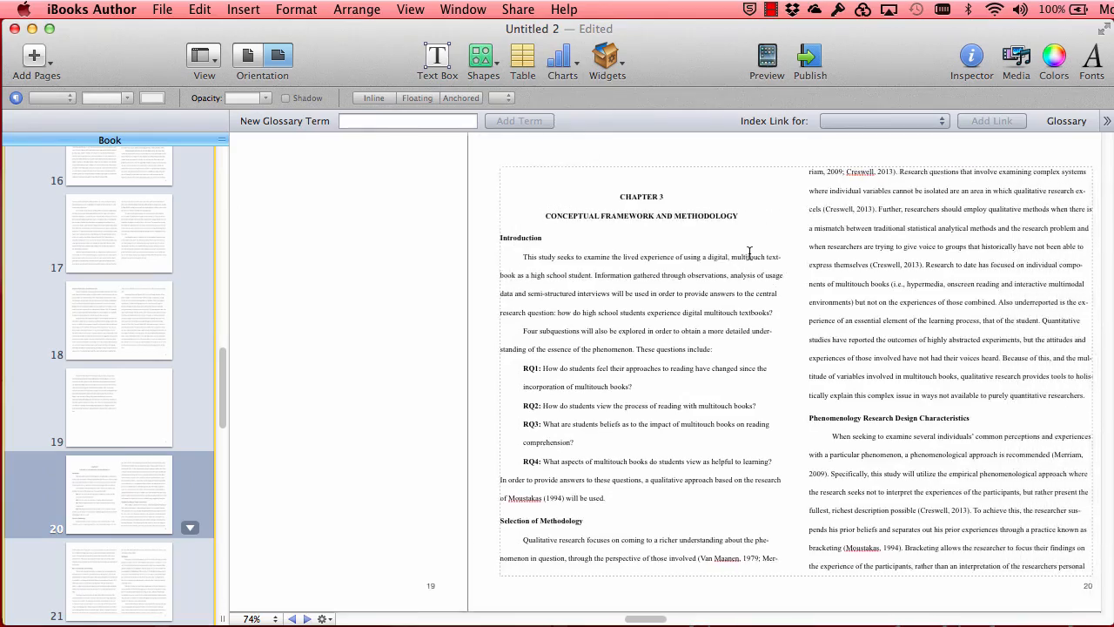
{"action": "scroll", "coordinate": [748, 252], "scroll_direction": "right", "scroll_amount": 20}
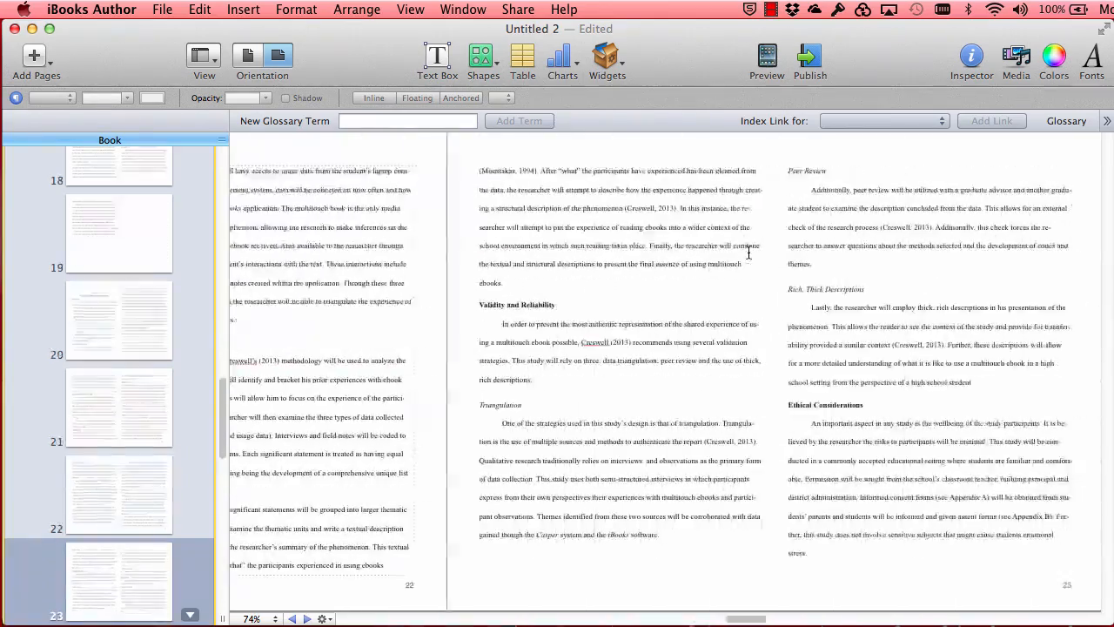
{"action": "scroll", "coordinate": [749, 252], "scroll_direction": "right", "scroll_amount": 10}
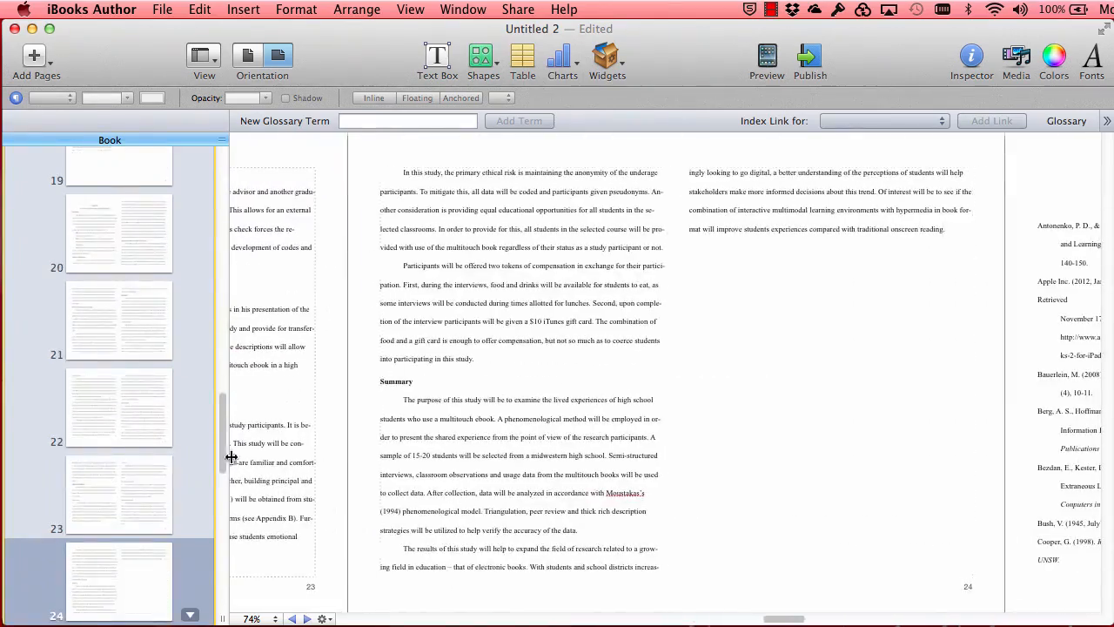
{"action": "left_click_drag", "start_coordinate": [223, 451], "coordinate": [224, 320]}
{"action": "scroll", "coordinate": [461, 375], "scroll_direction": "left", "scroll_amount": 10}
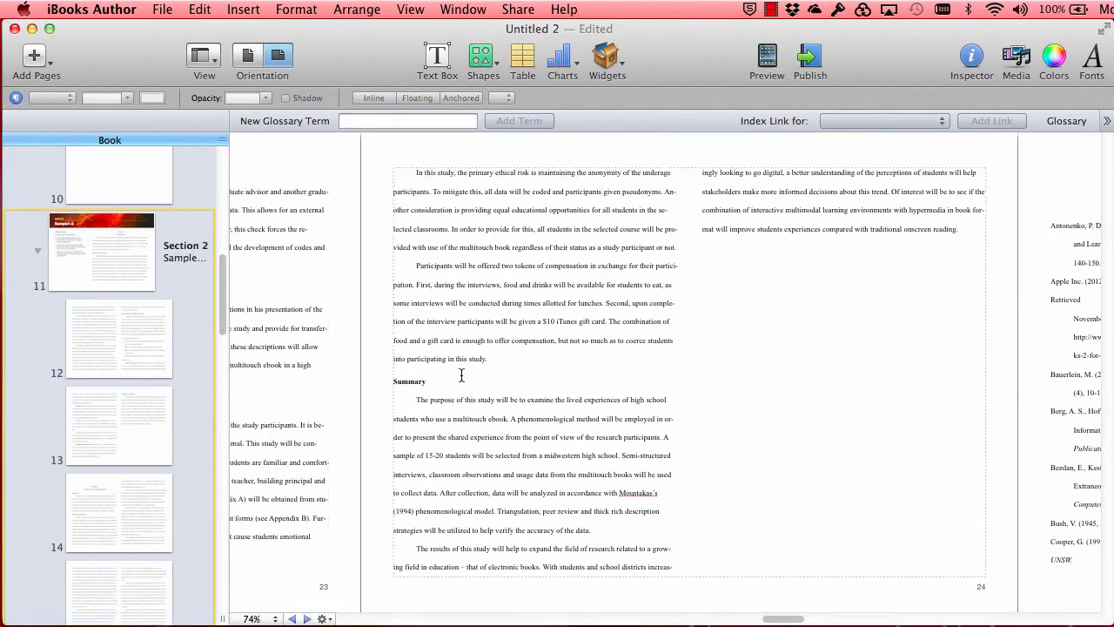
{"action": "scroll", "coordinate": [462, 374], "scroll_direction": "left", "scroll_amount": 15}
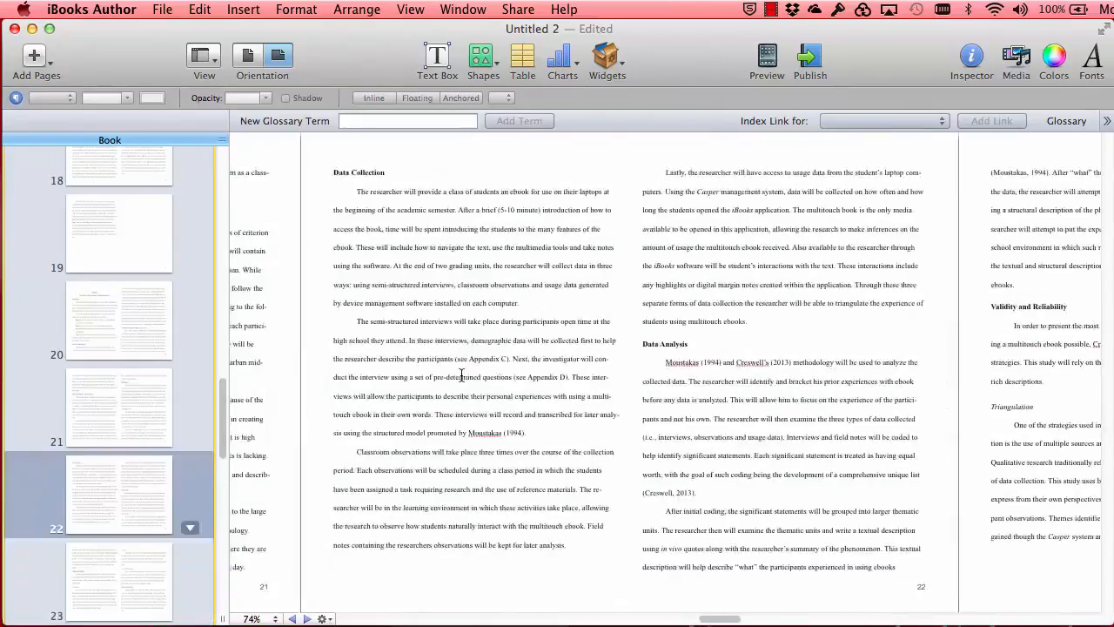
{"action": "scroll", "coordinate": [461, 374], "scroll_direction": "left", "scroll_amount": 5}
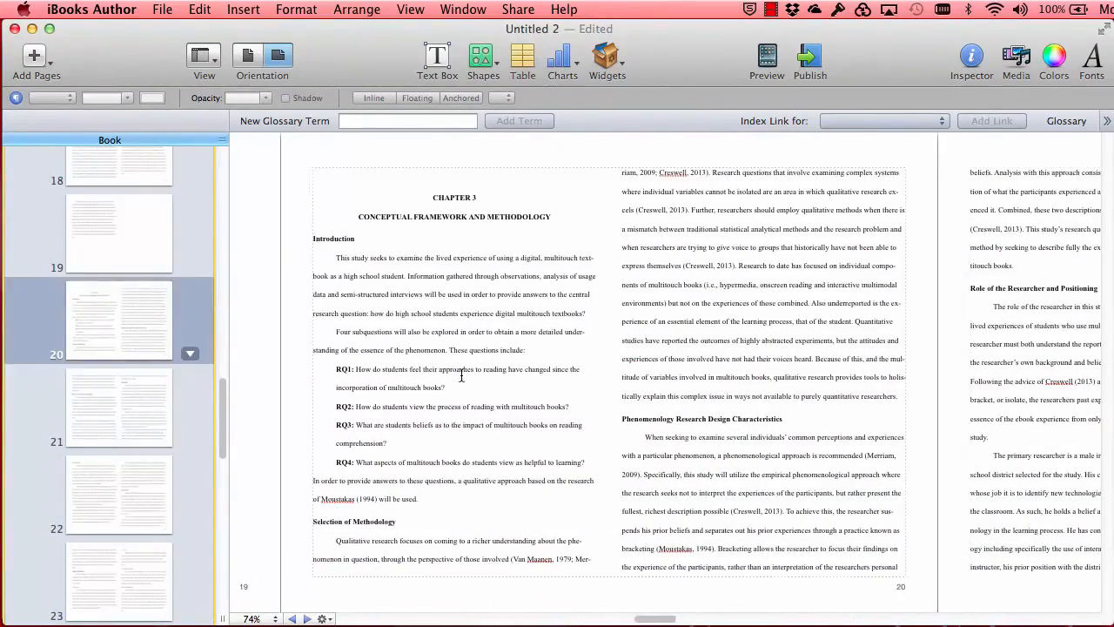
Magnify the imported Chapter 3 page to 150%, and return the view to Fit Page
{"action": "left_click", "coordinate": [270, 619]}
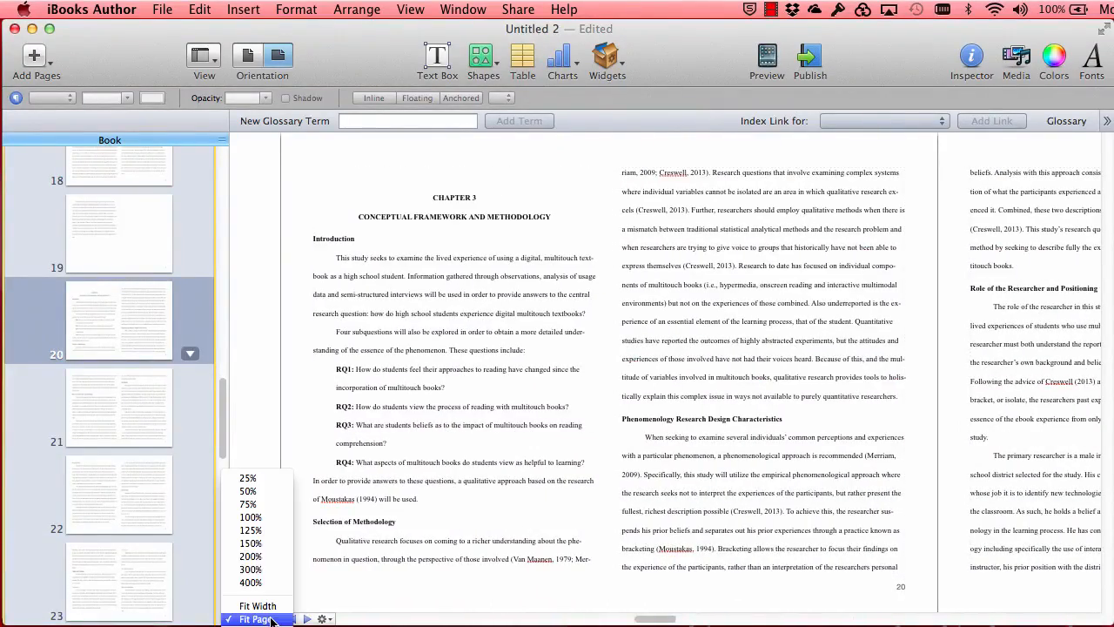
{"action": "left_click", "coordinate": [250, 543]}
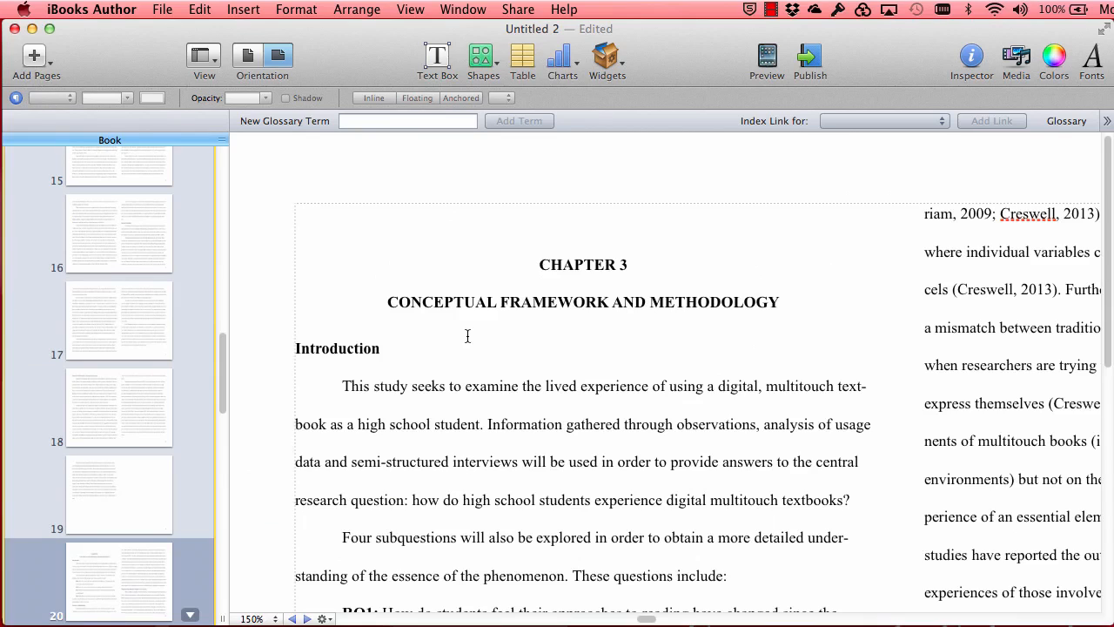
{"action": "left_click", "coordinate": [272, 619]}
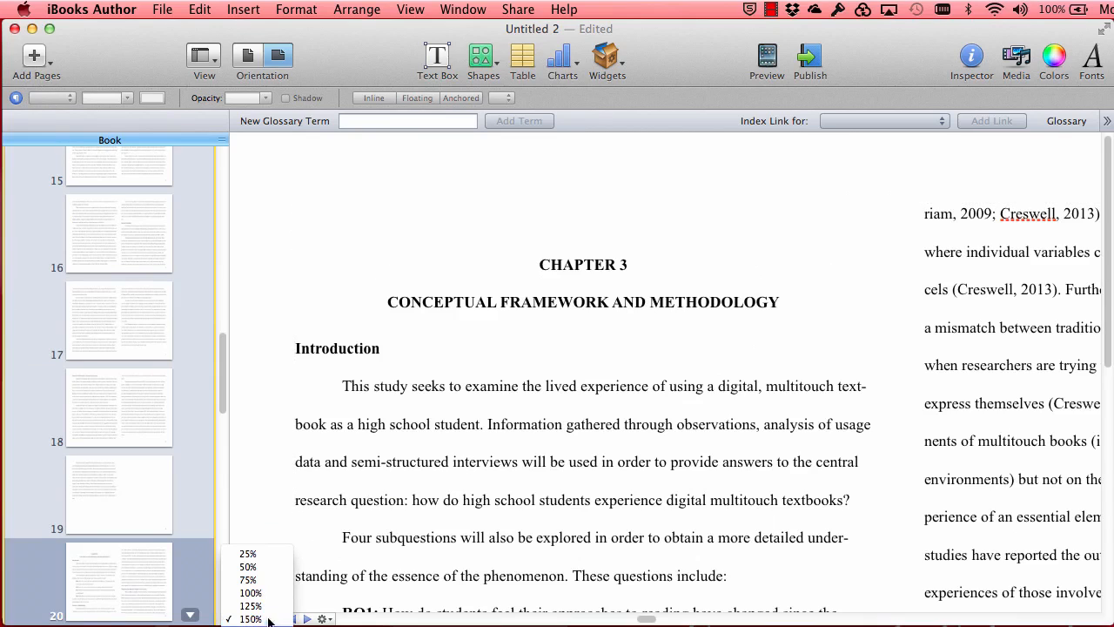
{"action": "left_click", "coordinate": [255, 626]}
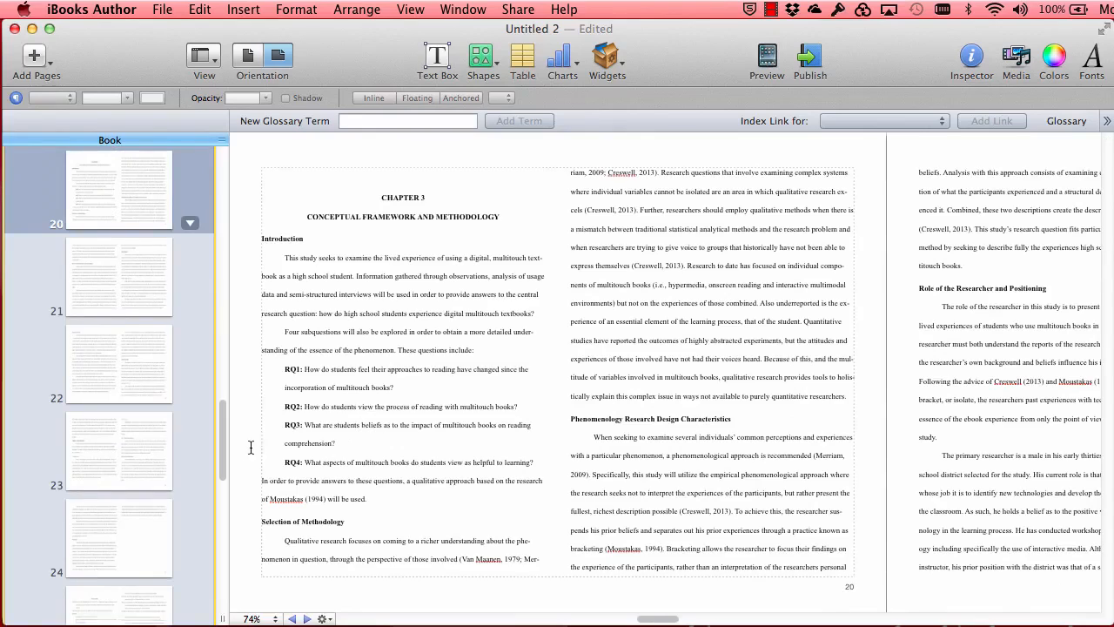
Delete the imported sections Sample1-2 and Sample1-1, with all their pages, from Chapter 2
{"action": "scroll", "coordinate": [177, 376], "scroll_direction": "up", "scroll_amount": 10}
{"action": "left_click_drag", "start_coordinate": [218, 296], "coordinate": [222, 252]}
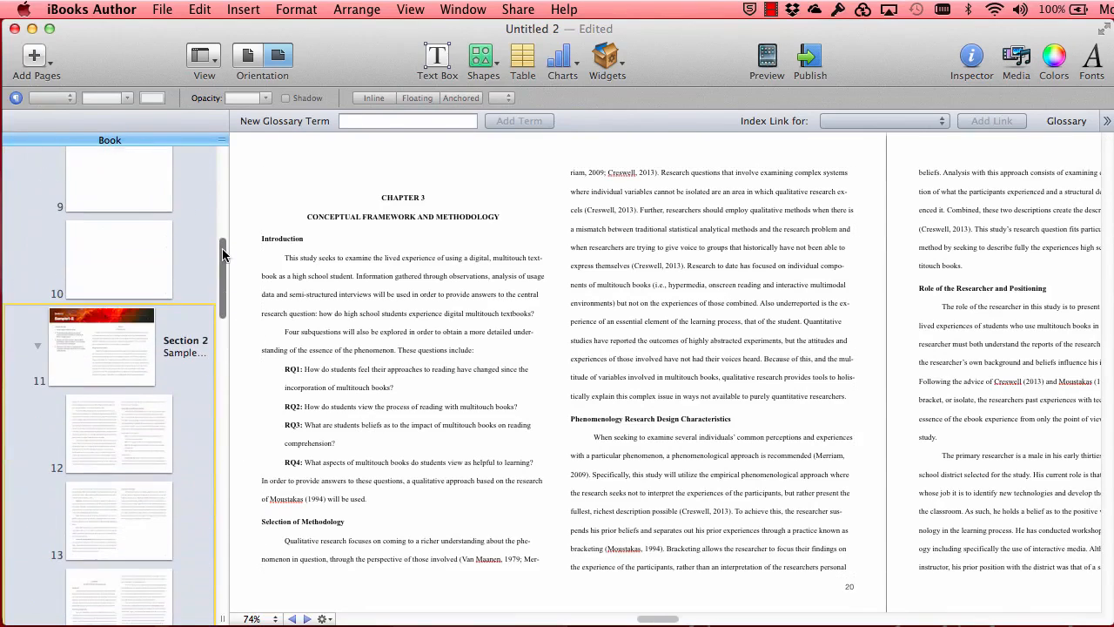
{"action": "left_click", "coordinate": [128, 342]}
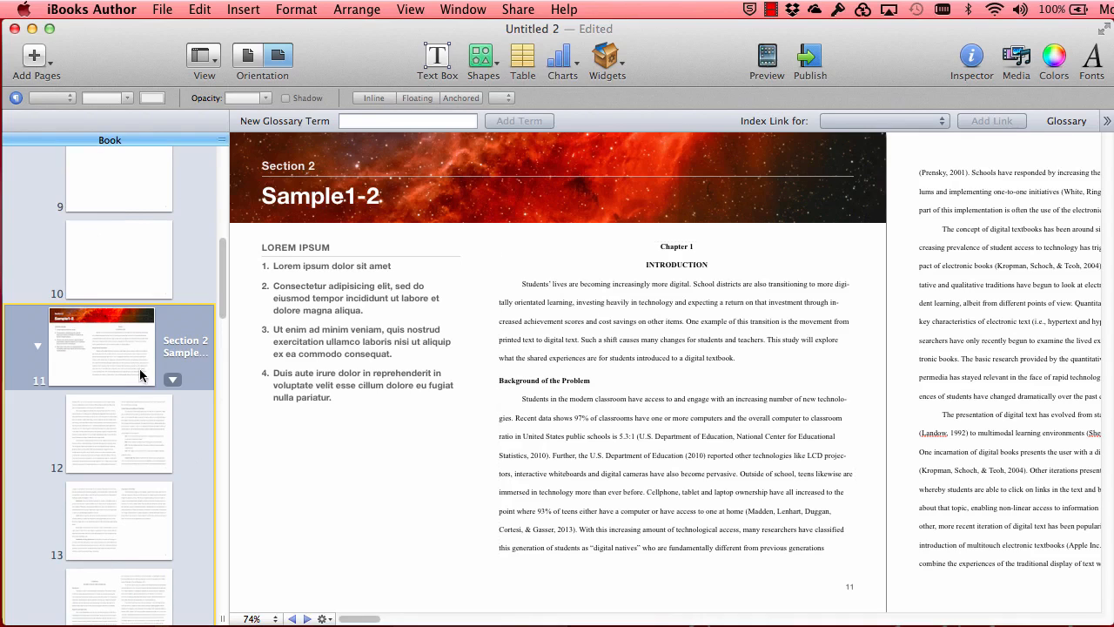
{"action": "key", "text": "Delete"}
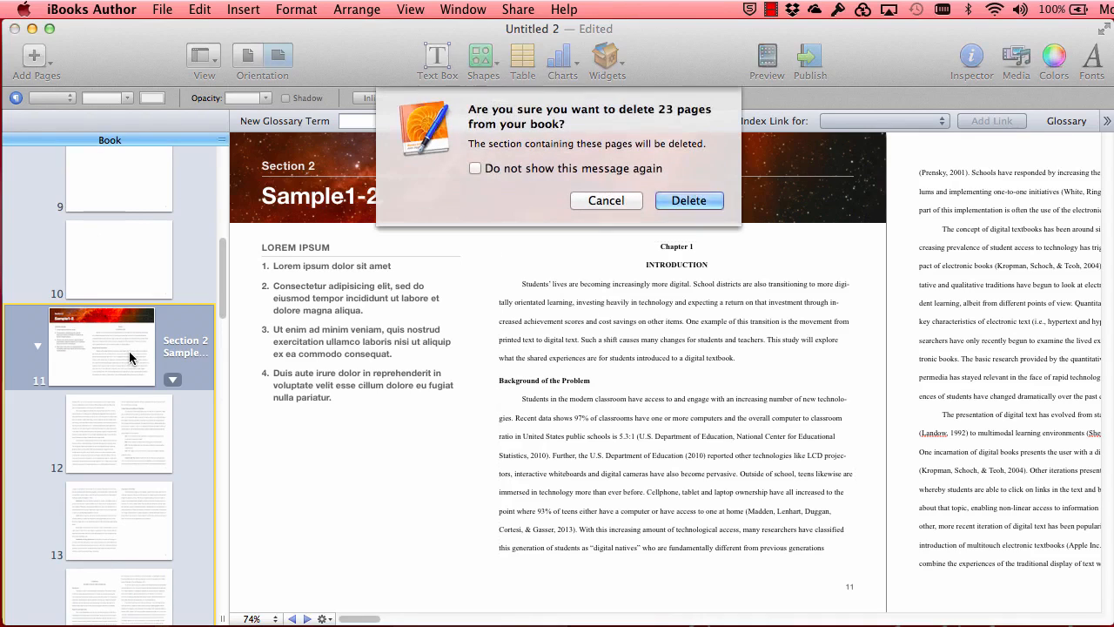
{"action": "key", "text": "Return"}
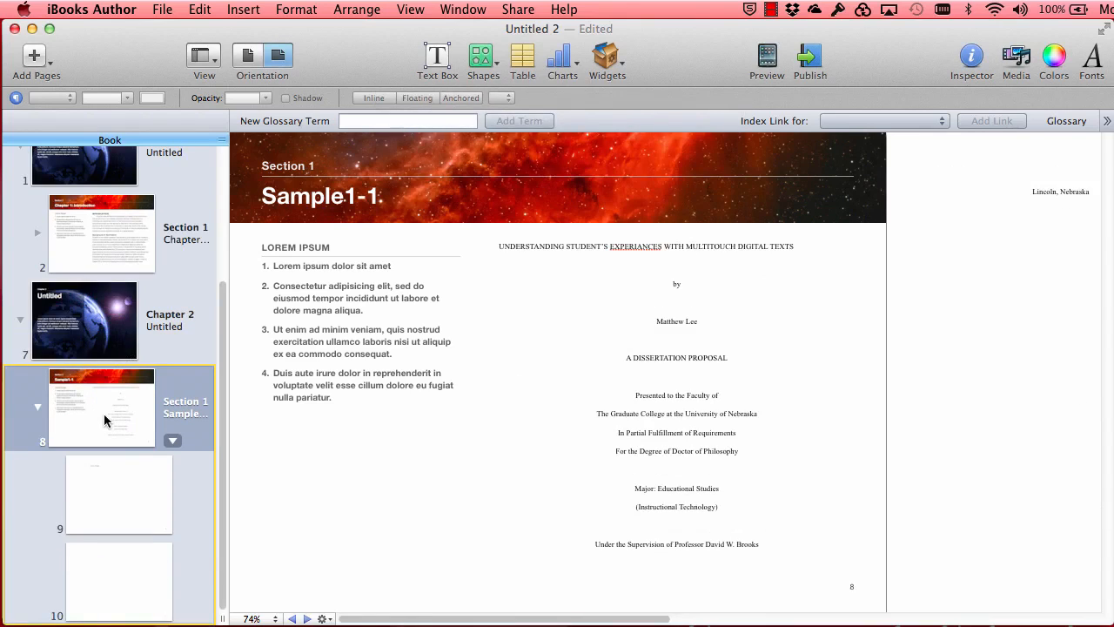
{"action": "key", "text": "Delete"}
{"action": "key", "text": "Return"}
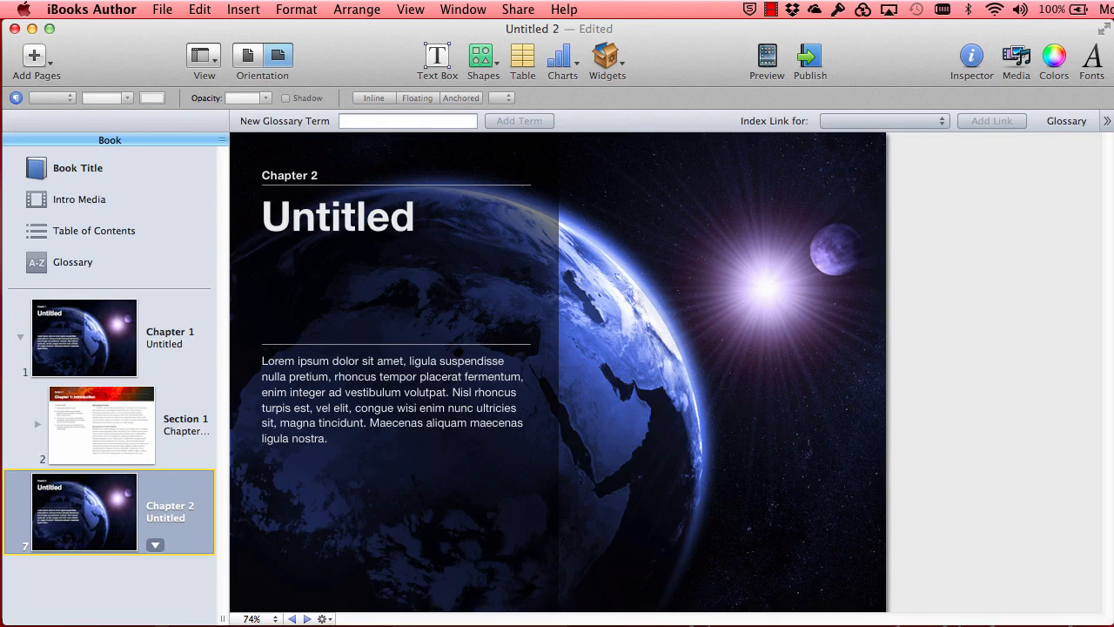
Switch to the iBooks Author folder in Finder, expand the Images folder, and open Sample1.docx in Word
{"action": "key", "text": "super+Tab"}
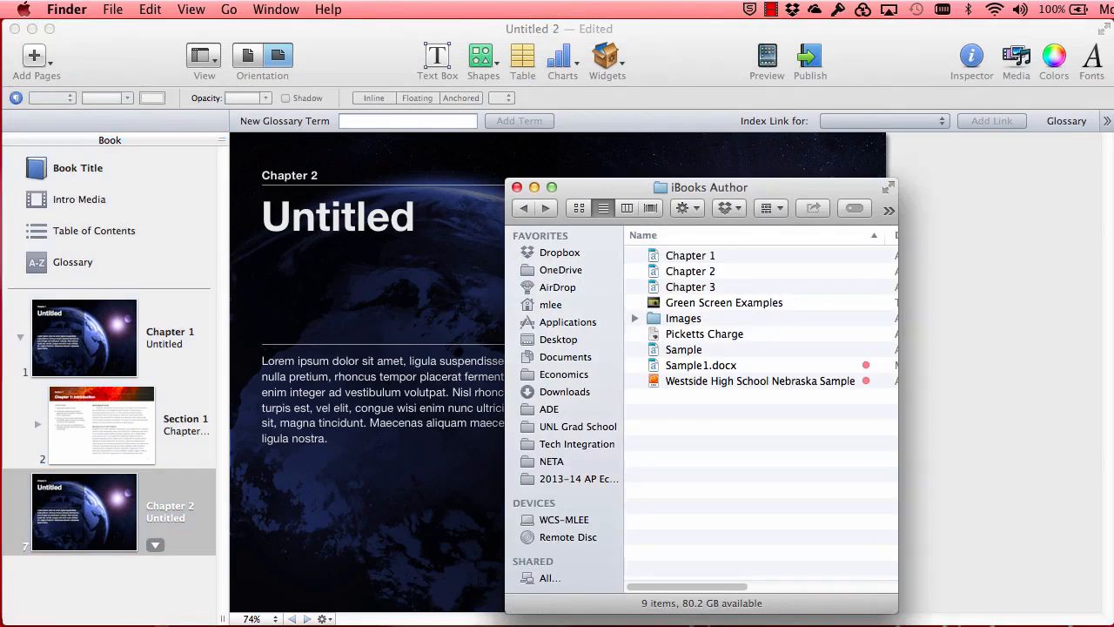
{"action": "left_click", "coordinate": [636, 318]}
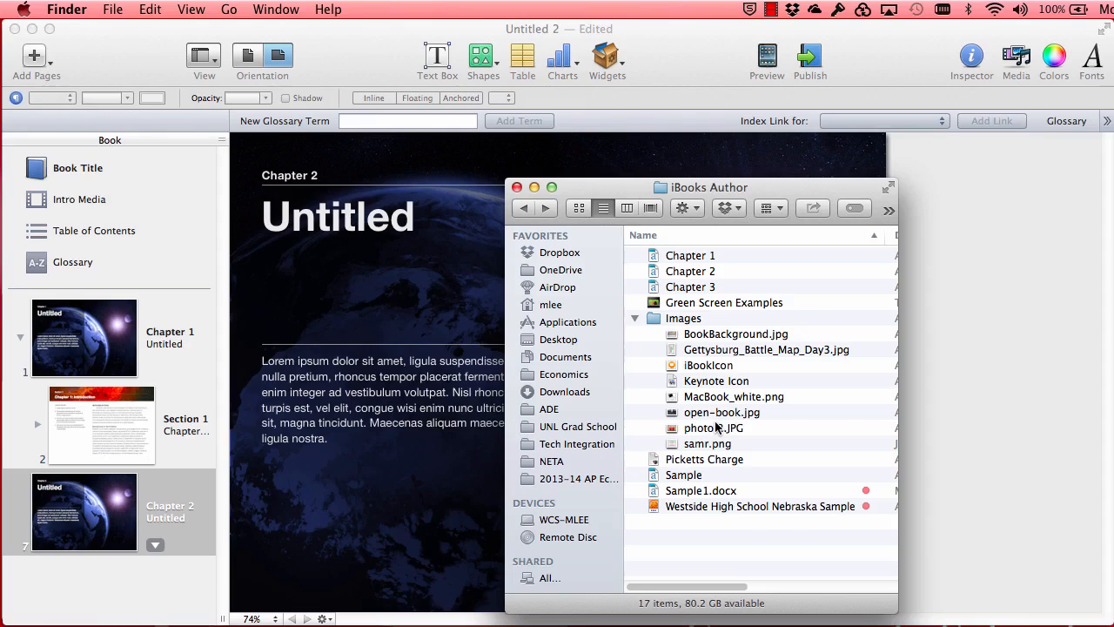
{"action": "double_click", "coordinate": [678, 493]}
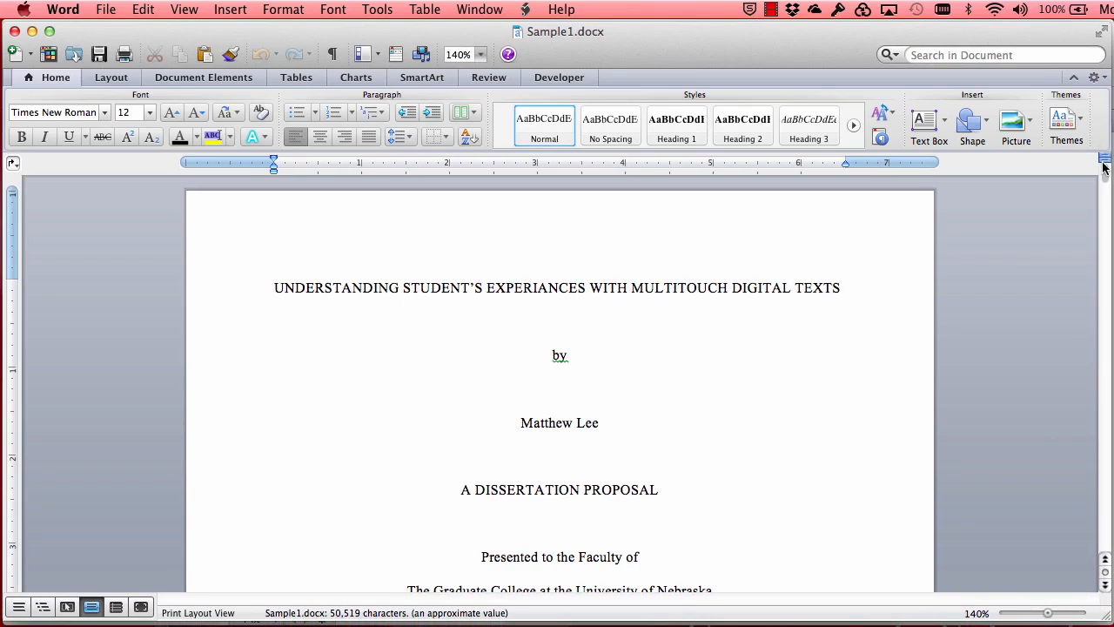
Insert a Section Break (Next Page) directly before the Chapter 1 heading in Sample1.docx
{"action": "left_click_drag", "start_coordinate": [1104, 169], "coordinate": [1101, 202]}
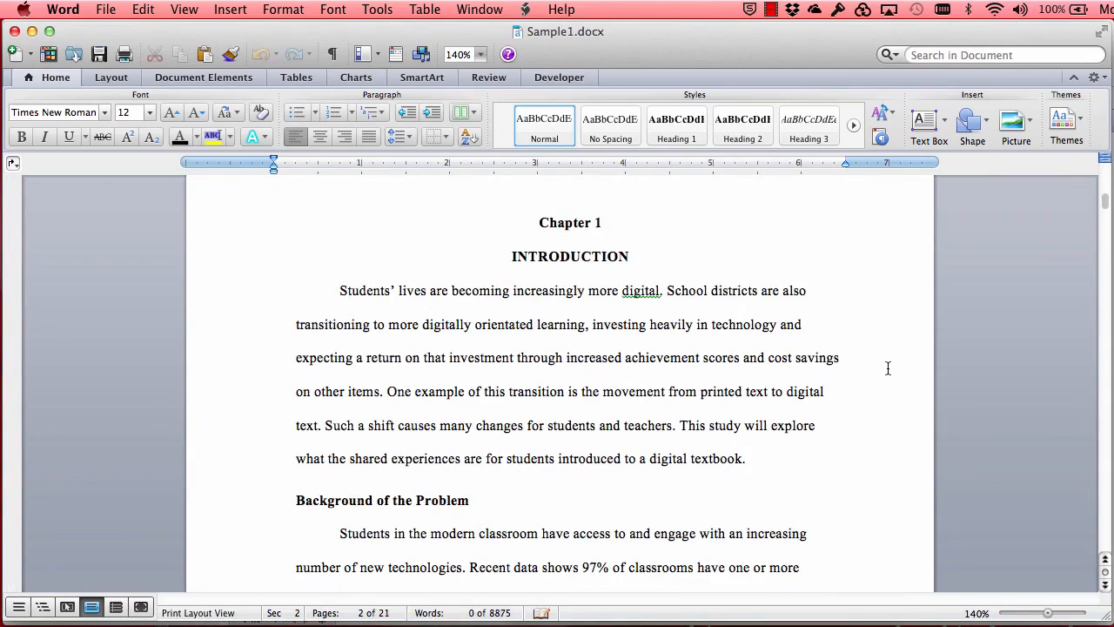
{"action": "scroll", "coordinate": [576, 241], "scroll_direction": "up", "scroll_amount": 3}
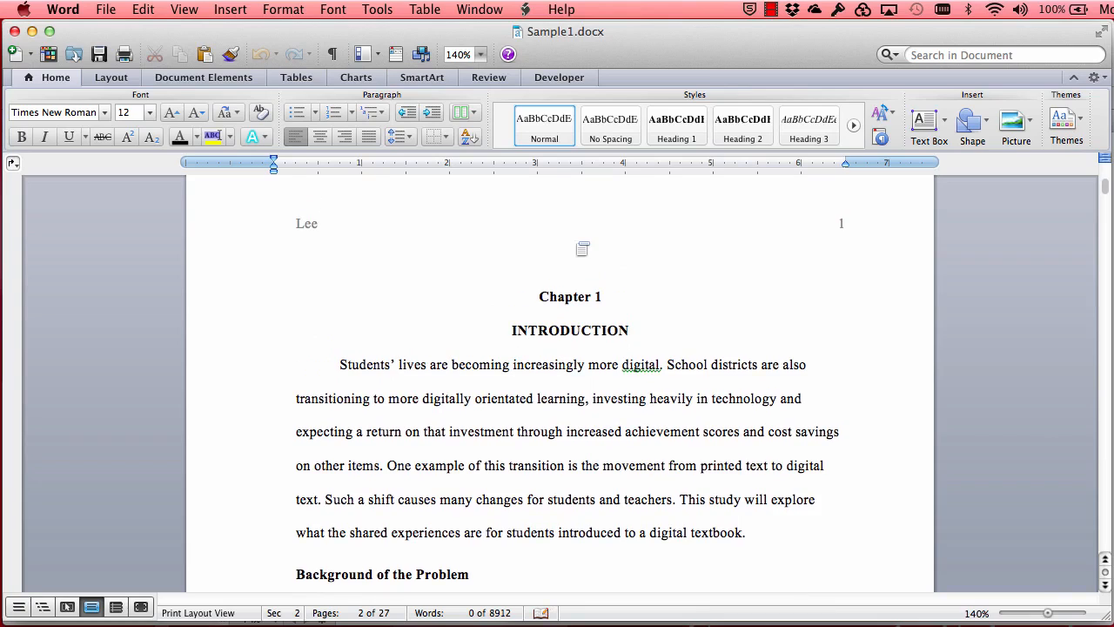
{"action": "left_click", "coordinate": [539, 293]}
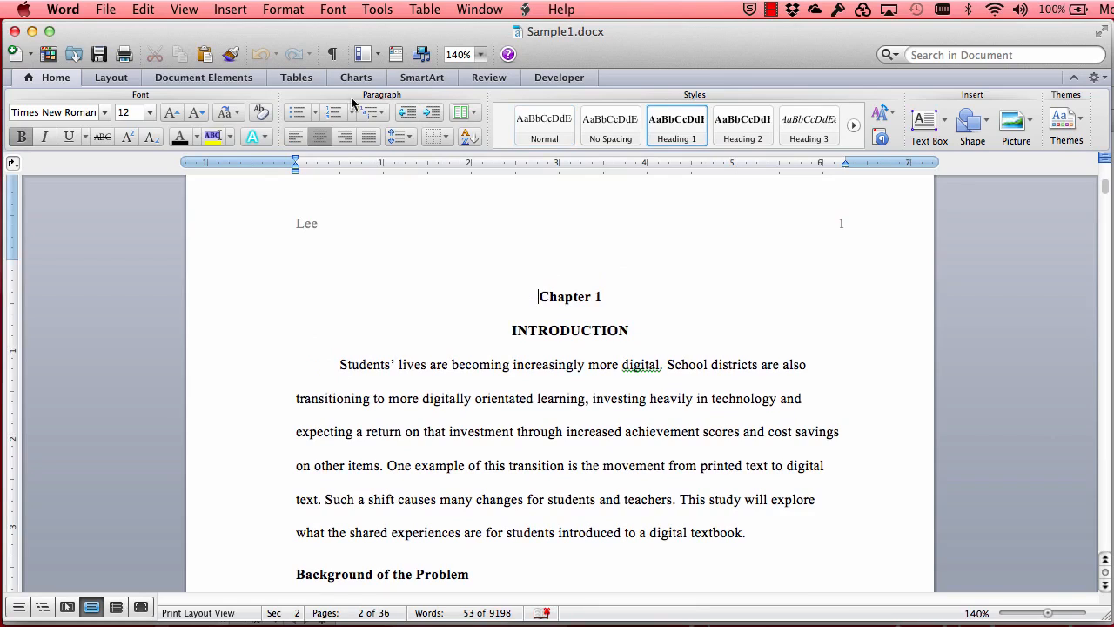
{"action": "left_click", "coordinate": [230, 11]}
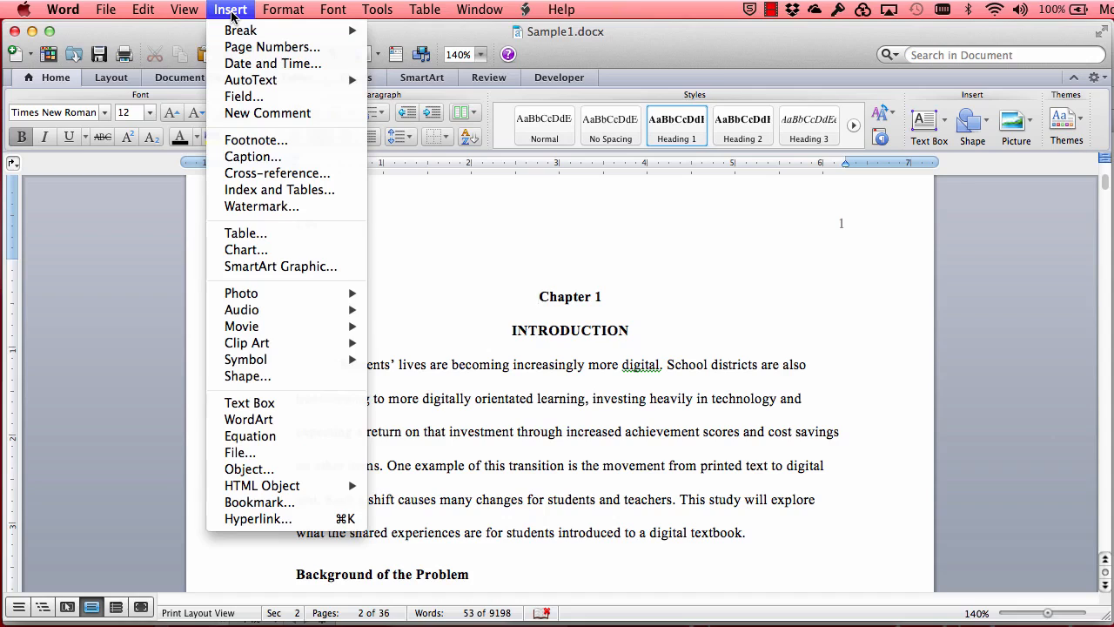
{"action": "mouse_move", "coordinate": [235, 32]}
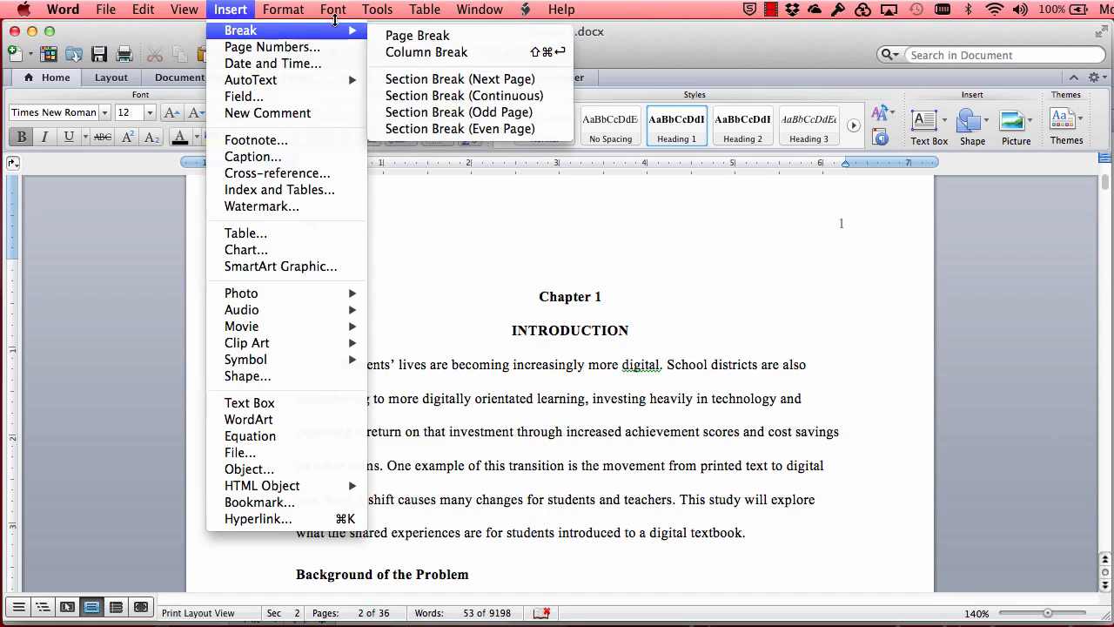
{"action": "left_click", "coordinate": [546, 84]}
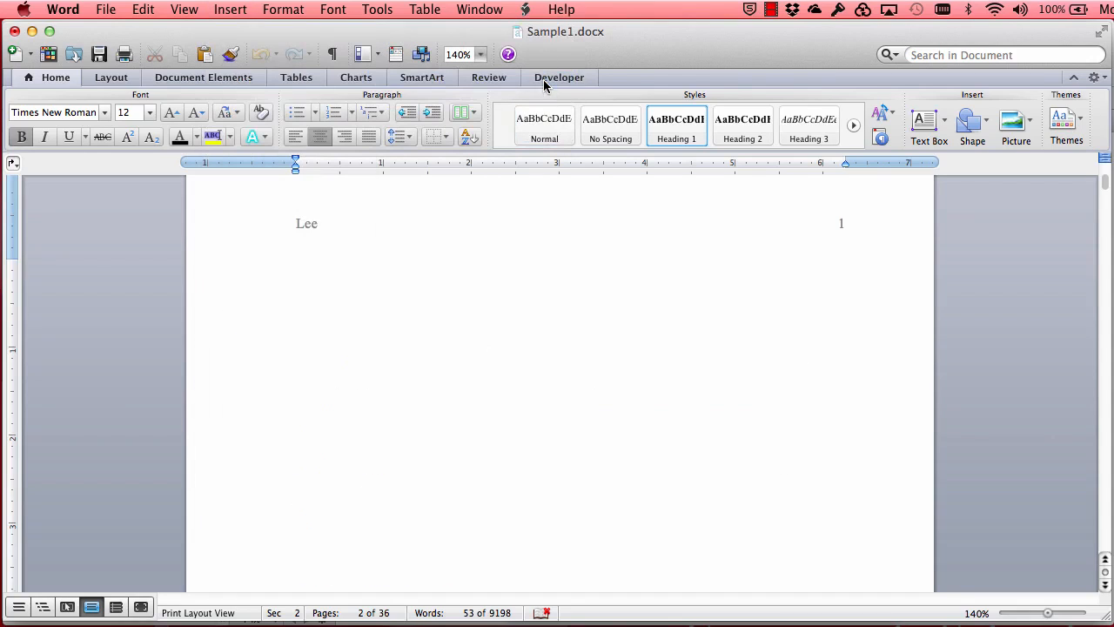
Insert a Section Break (Next Page) directly before the CHAPTER 2 heading
{"action": "scroll", "coordinate": [533, 477], "scroll_direction": "down", "scroll_amount": 3}
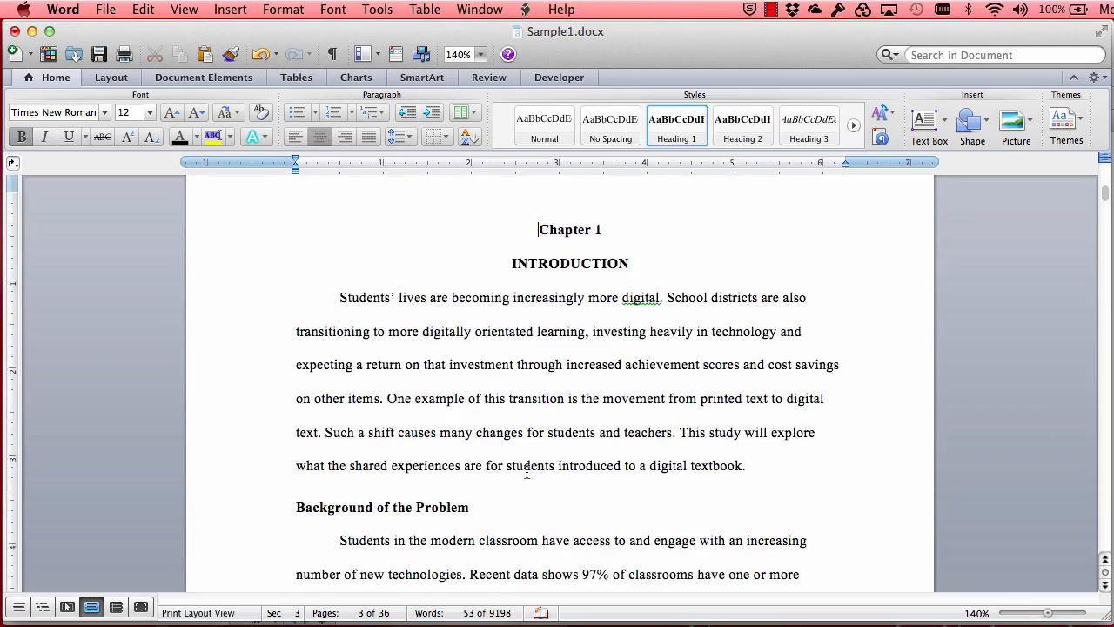
{"action": "scroll", "coordinate": [527, 472], "scroll_direction": "down", "scroll_amount": 15}
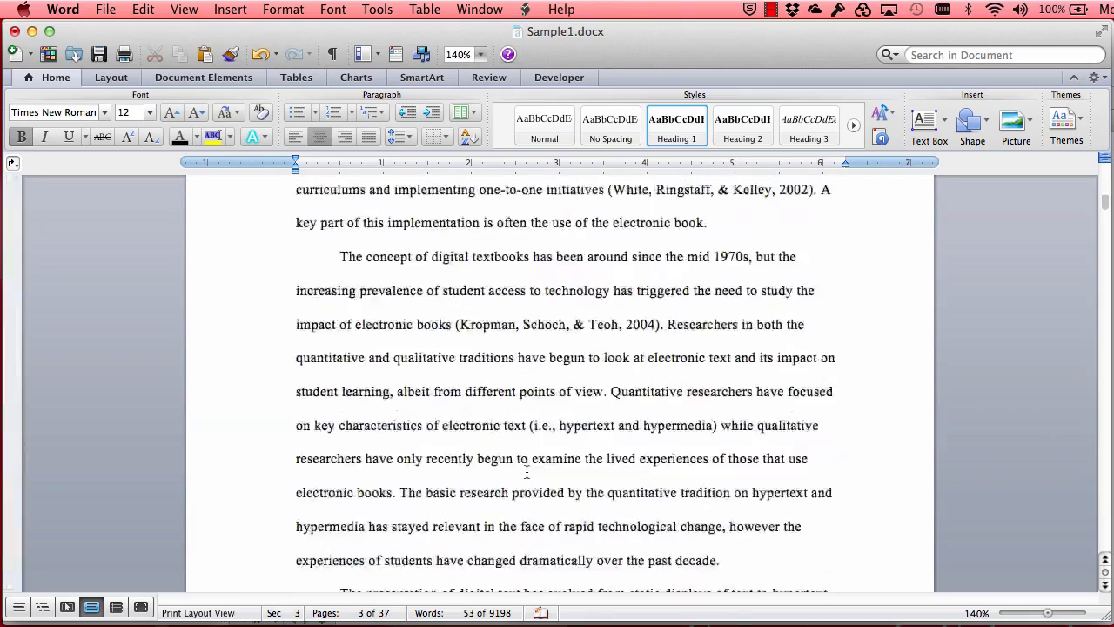
{"action": "scroll", "coordinate": [595, 515], "scroll_direction": "down", "scroll_amount": 15}
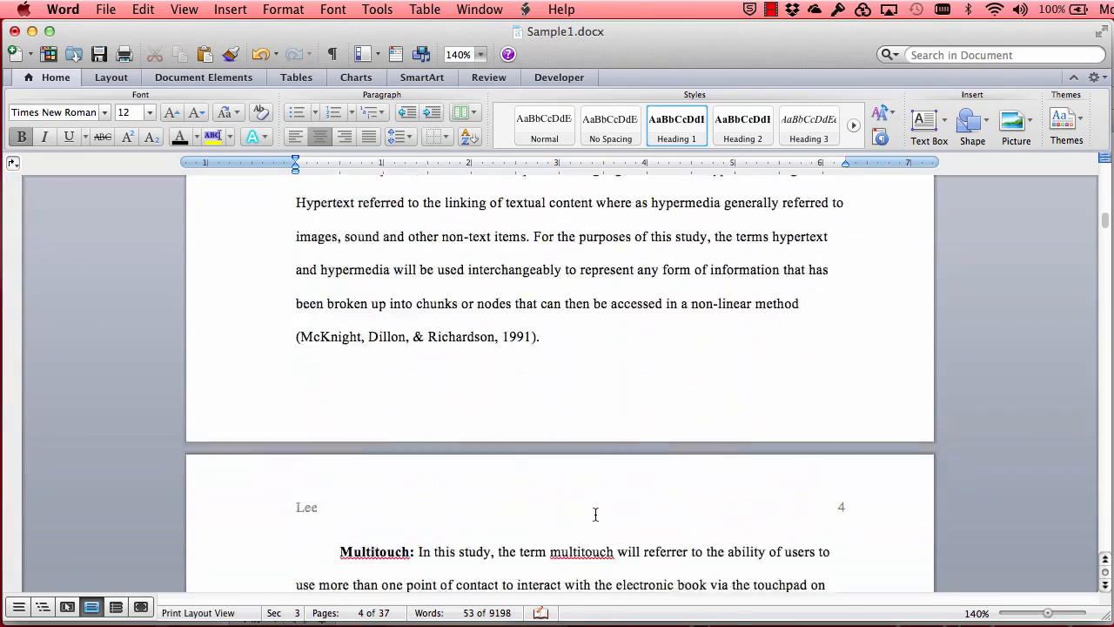
{"action": "scroll", "coordinate": [596, 514], "scroll_direction": "down", "scroll_amount": 15}
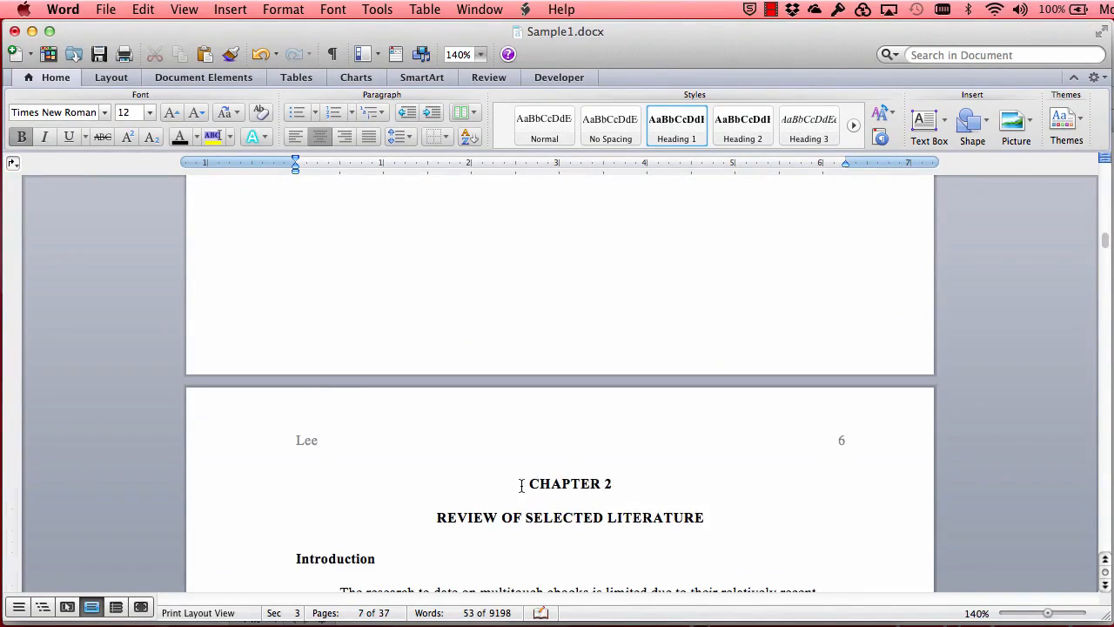
{"action": "left_click", "coordinate": [522, 486]}
{"action": "left_click", "coordinate": [228, 9]}
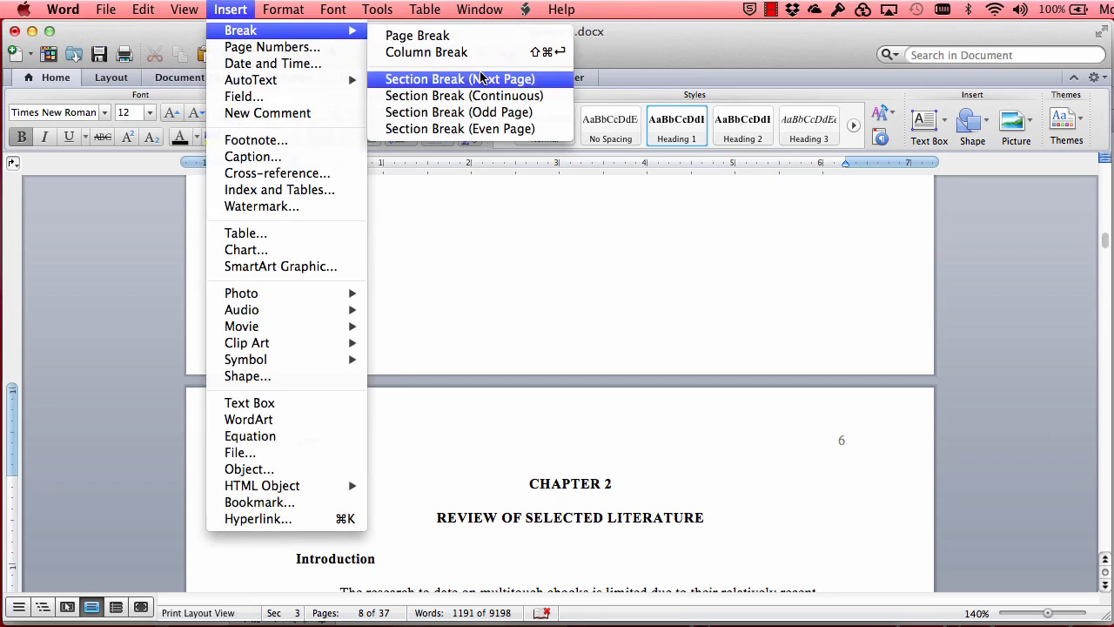
{"action": "left_click", "coordinate": [481, 79]}
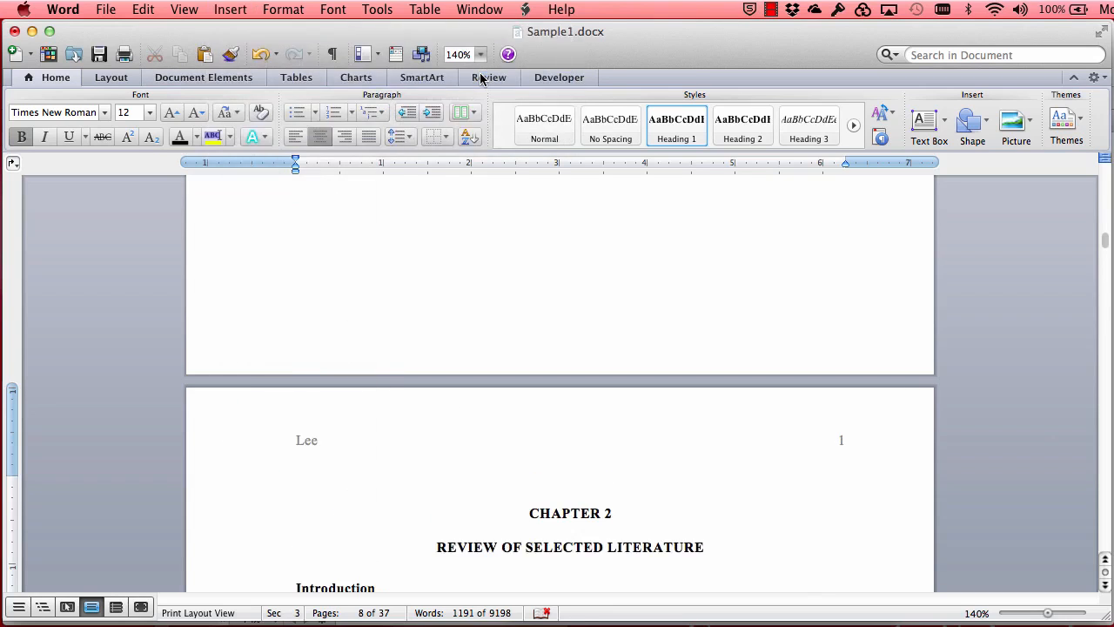
Insert a Section Break (Next Page) directly before the CHAPTER 3 heading
{"action": "scroll", "coordinate": [505, 485], "scroll_direction": "down", "scroll_amount": 15}
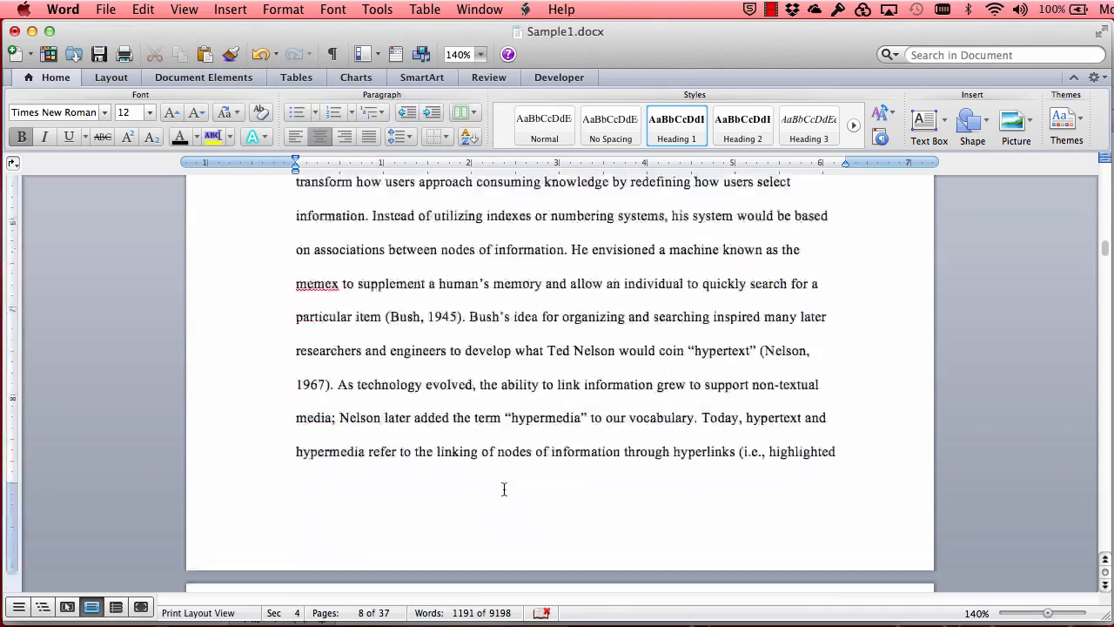
{"action": "scroll", "coordinate": [505, 489], "scroll_direction": "down", "scroll_amount": 15}
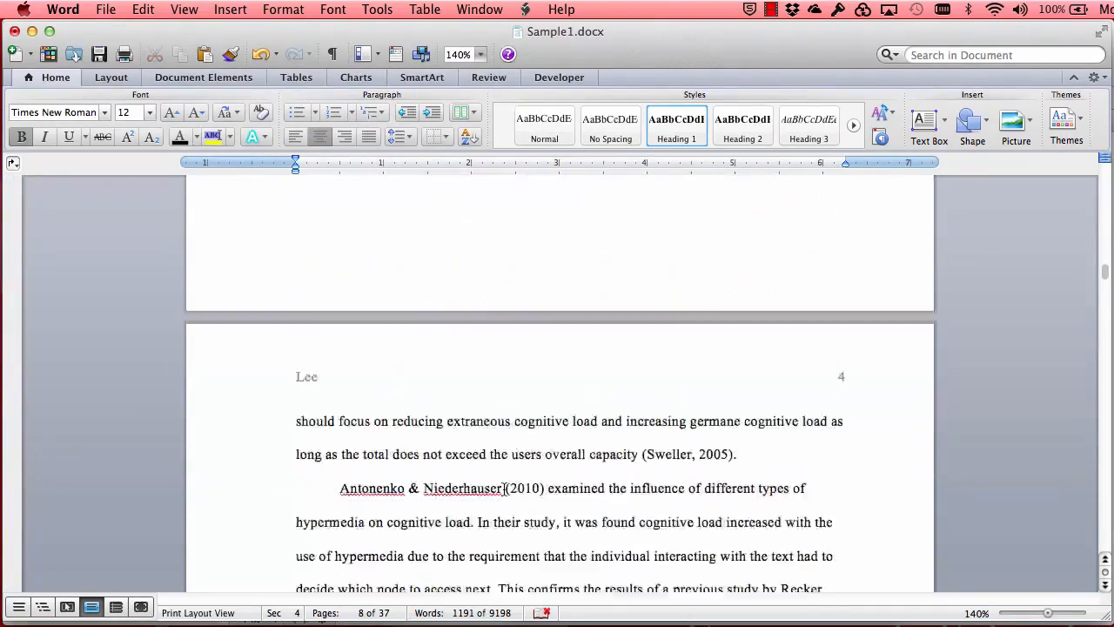
{"action": "scroll", "coordinate": [505, 490], "scroll_direction": "down", "scroll_amount": 20}
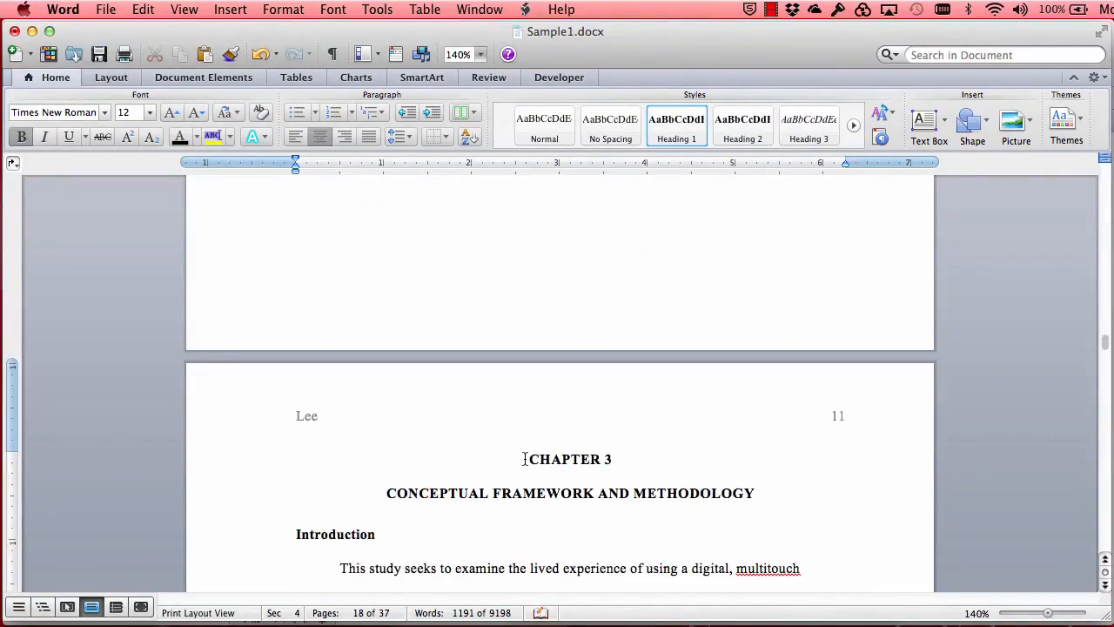
{"action": "left_click", "coordinate": [525, 458]}
{"action": "left_click", "coordinate": [228, 9]}
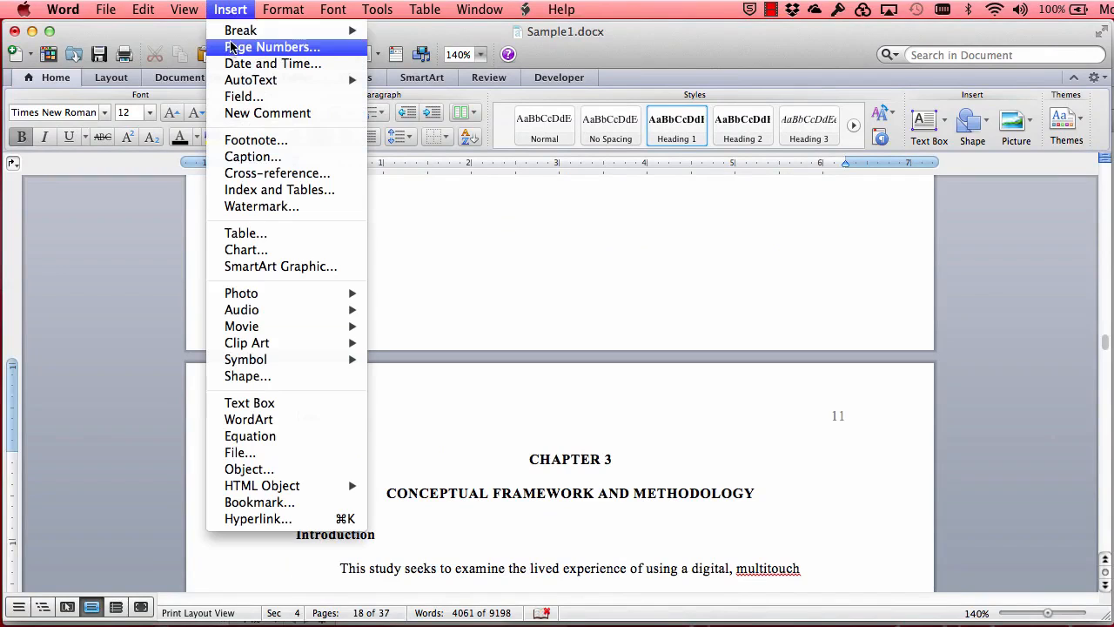
{"action": "mouse_move", "coordinate": [237, 33]}
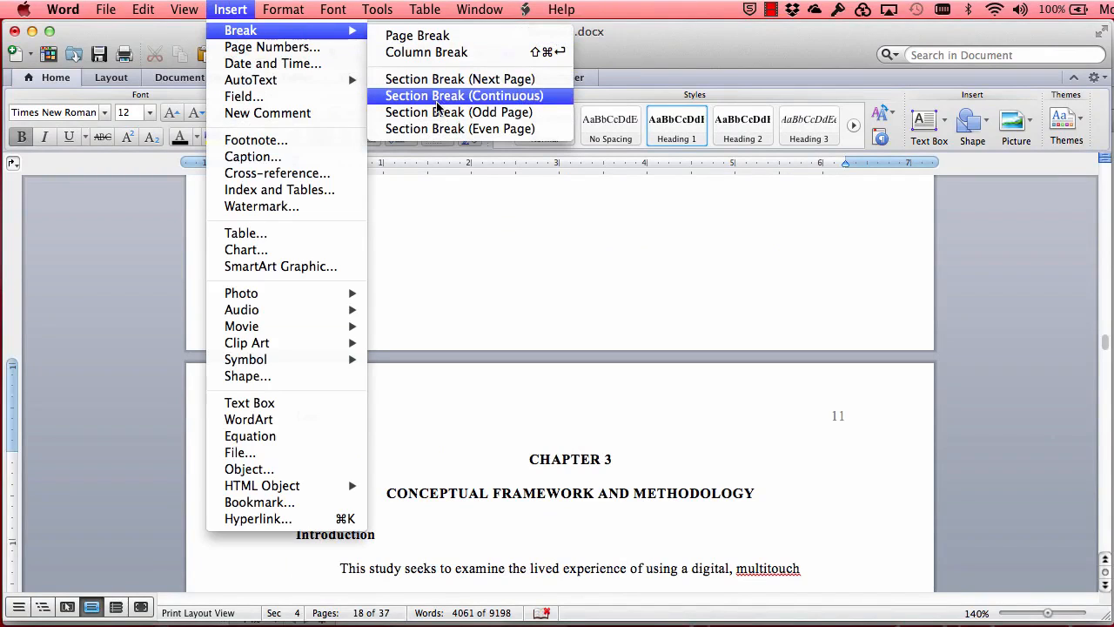
{"action": "left_click", "coordinate": [444, 81]}
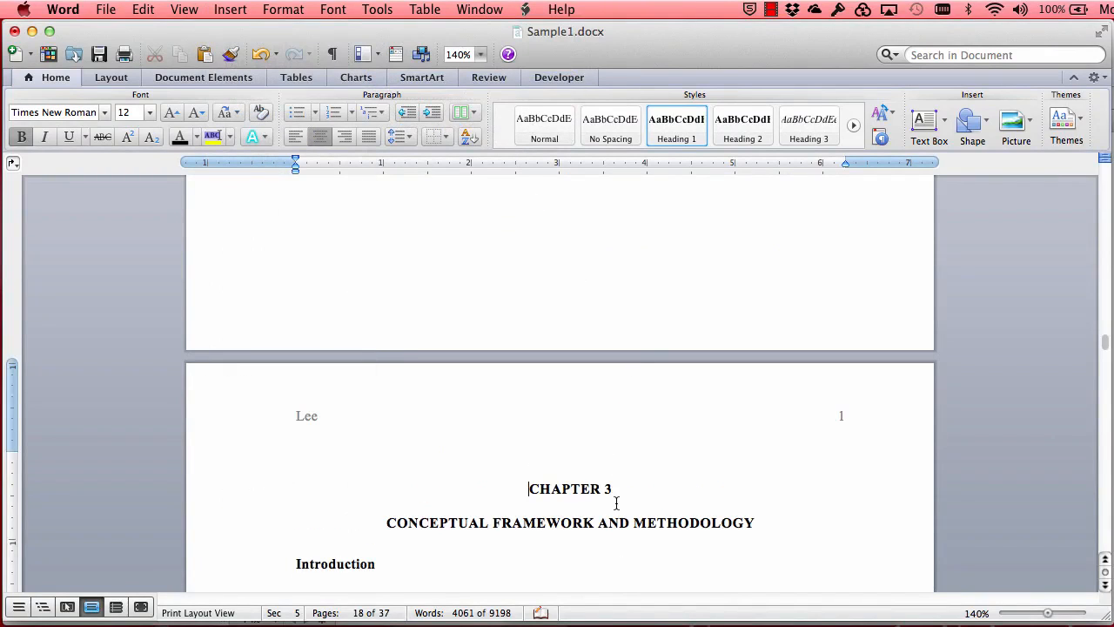
Save and close Sample1.docx, and return to the iBooks Author folder in Finder
{"action": "left_click", "coordinate": [100, 55]}
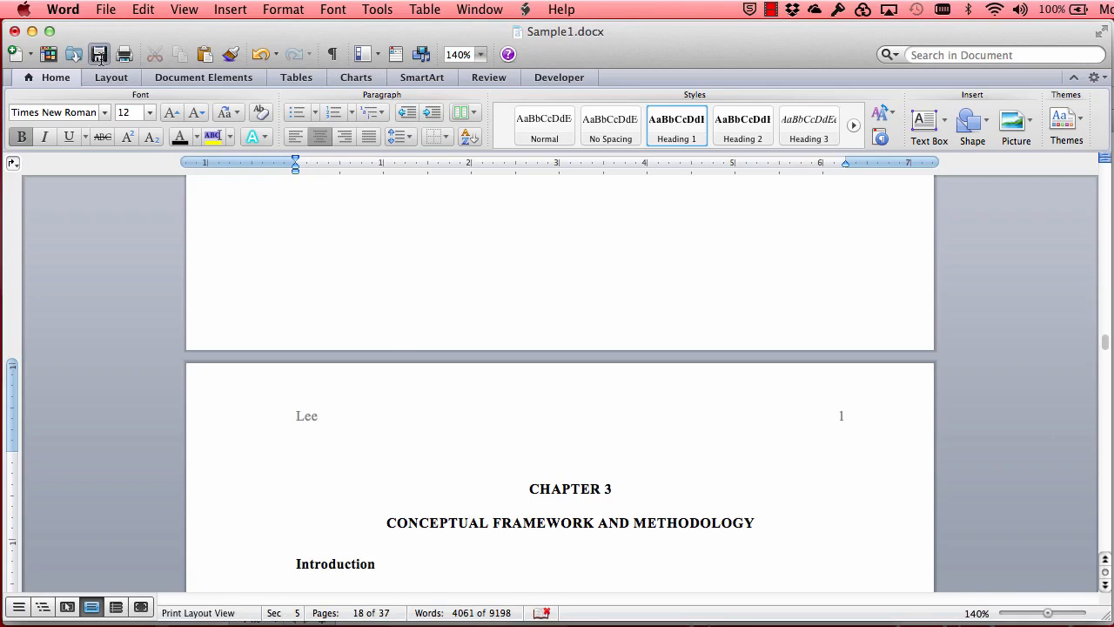
{"action": "left_click", "coordinate": [14, 32]}
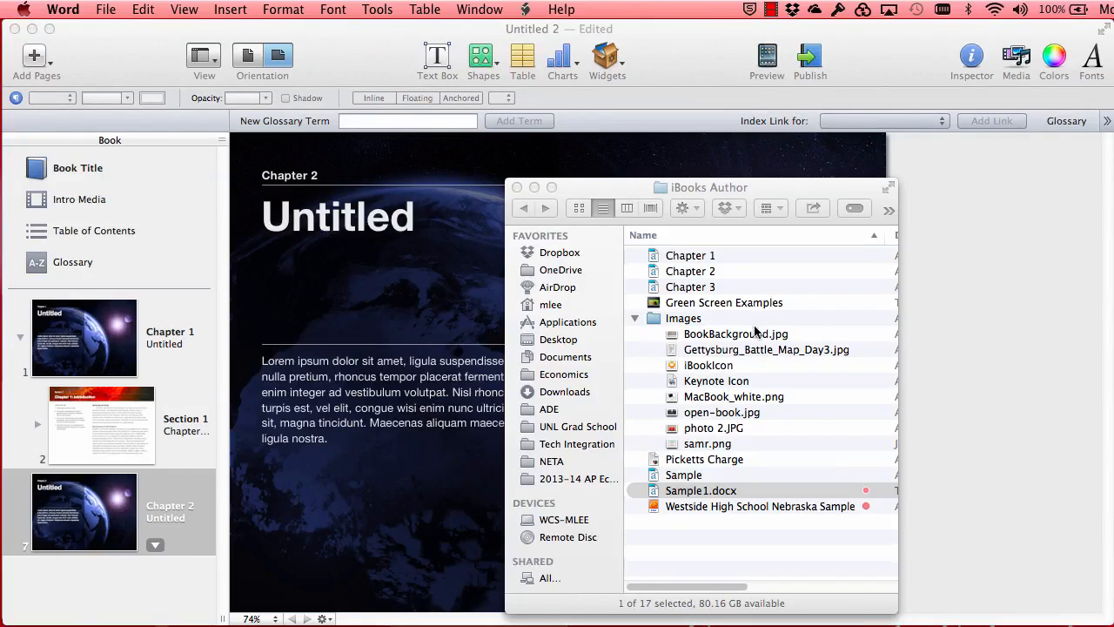
{"action": "left_click", "coordinate": [710, 531]}
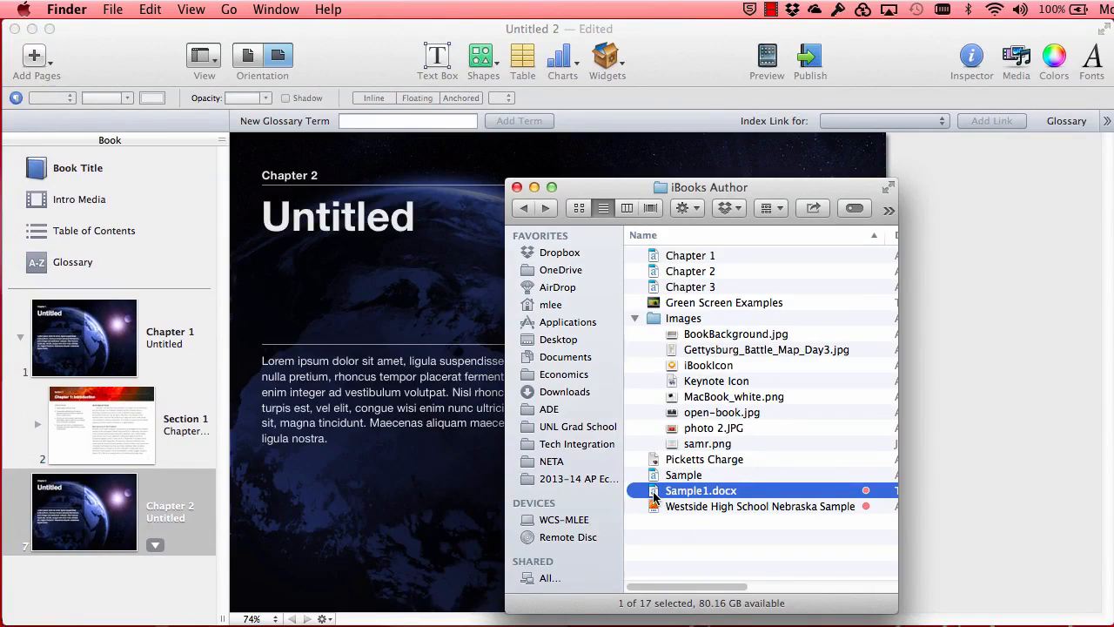
Import Sample1.docx into the book below Chapter 2 using the Section layout, with document paragraph styles preserved
{"action": "left_click_drag", "start_coordinate": [655, 496], "coordinate": [119, 585]}
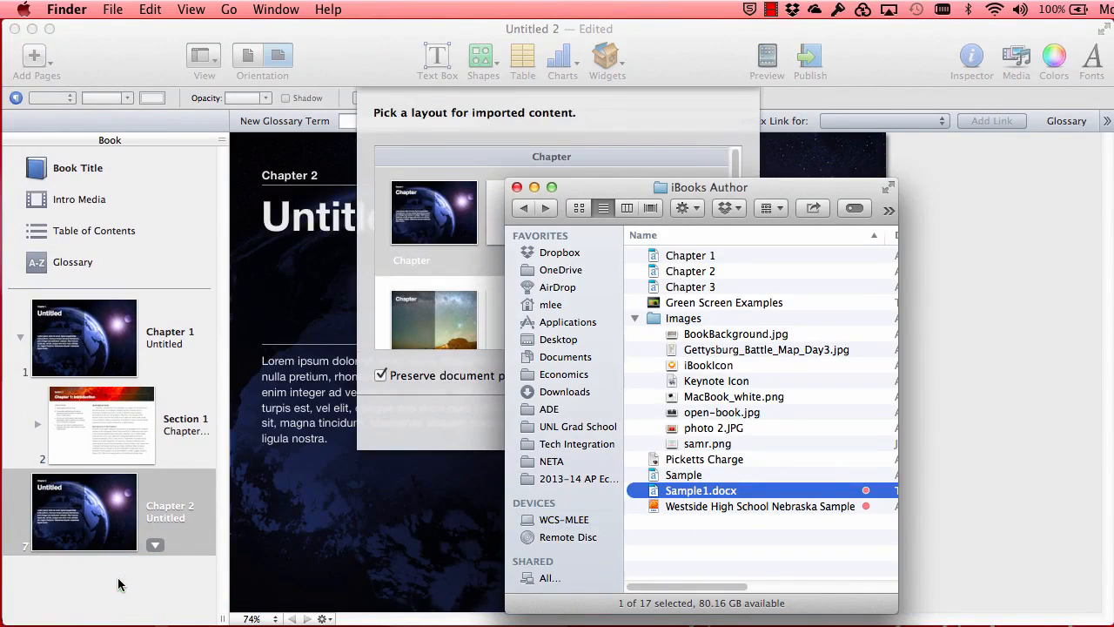
{"action": "left_click", "coordinate": [470, 158]}
{"action": "left_click", "coordinate": [509, 261]}
{"action": "scroll", "coordinate": [508, 296], "scroll_direction": "down", "scroll_amount": 5}
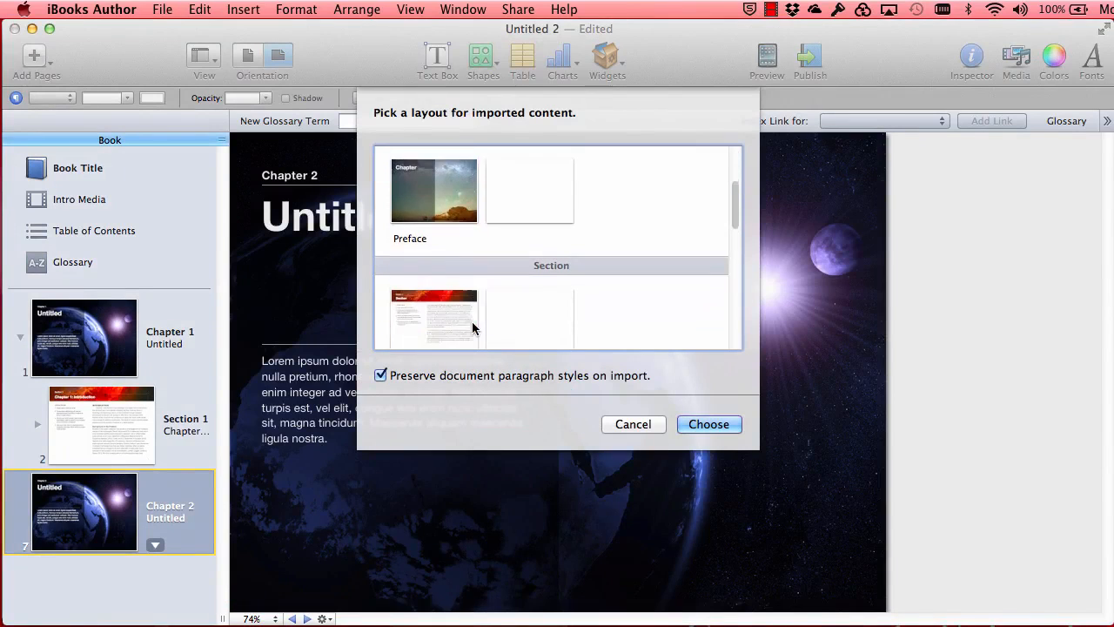
{"action": "left_click", "coordinate": [443, 268]}
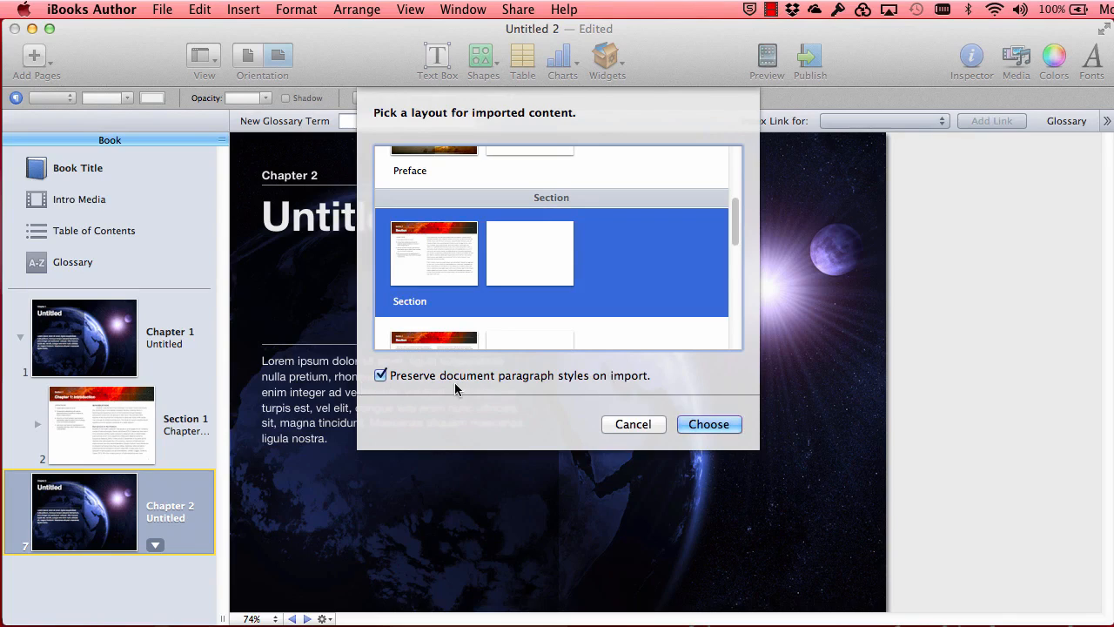
{"action": "left_click", "coordinate": [704, 423]}
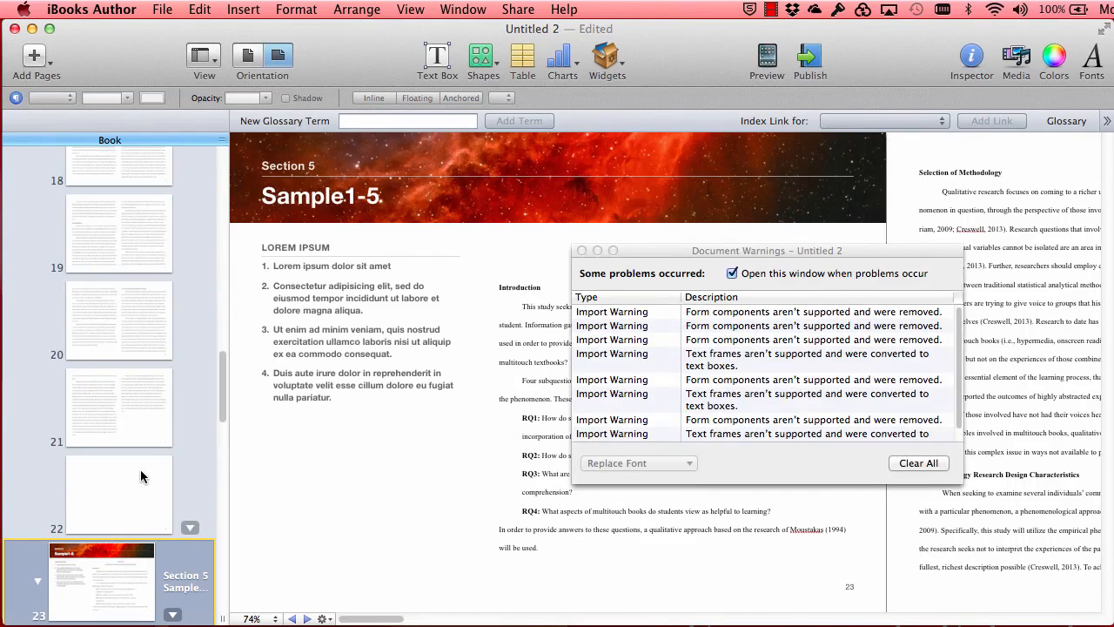
View the imported Section 4 page and dismiss the document warnings window
{"action": "scroll", "coordinate": [140, 469], "scroll_direction": "up", "scroll_amount": 5}
{"action": "scroll", "coordinate": [140, 471], "scroll_direction": "up", "scroll_amount": 5}
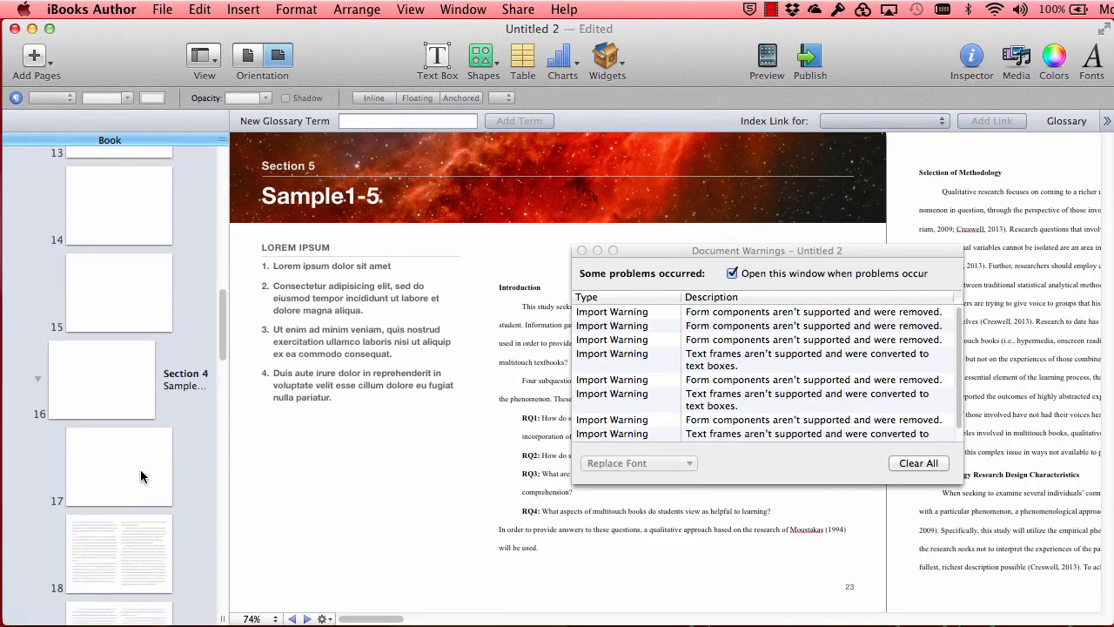
{"action": "left_click", "coordinate": [119, 403]}
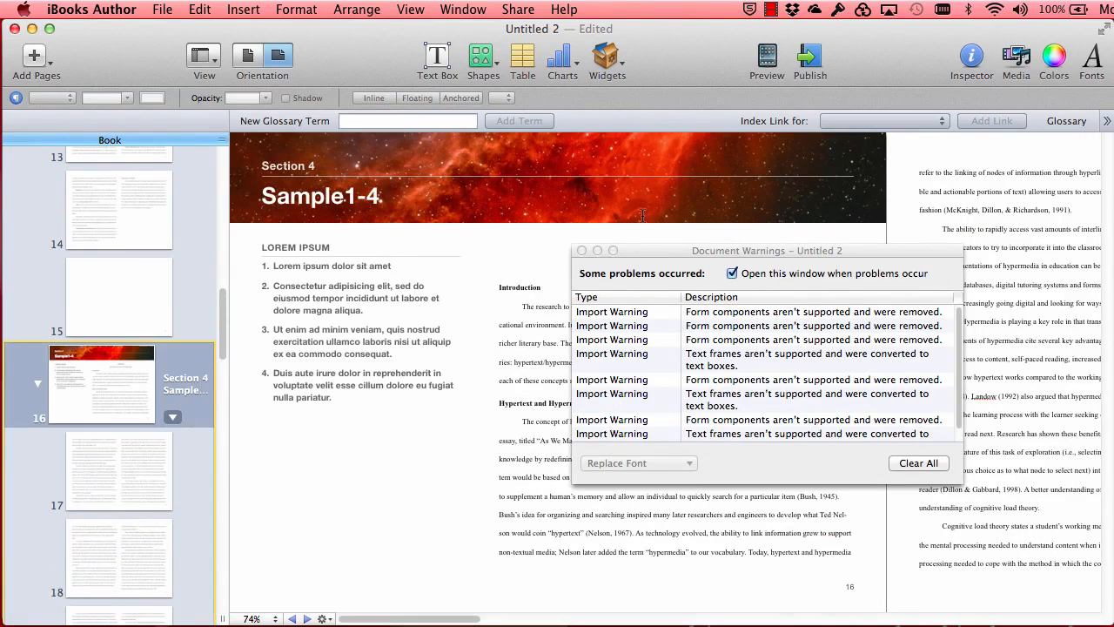
{"action": "left_click", "coordinate": [581, 251]}
View the imported Section 2 and Section 1 pages of Chapter 2 to check how the document was split
{"action": "scroll", "coordinate": [212, 291], "scroll_direction": "up", "scroll_amount": 7}
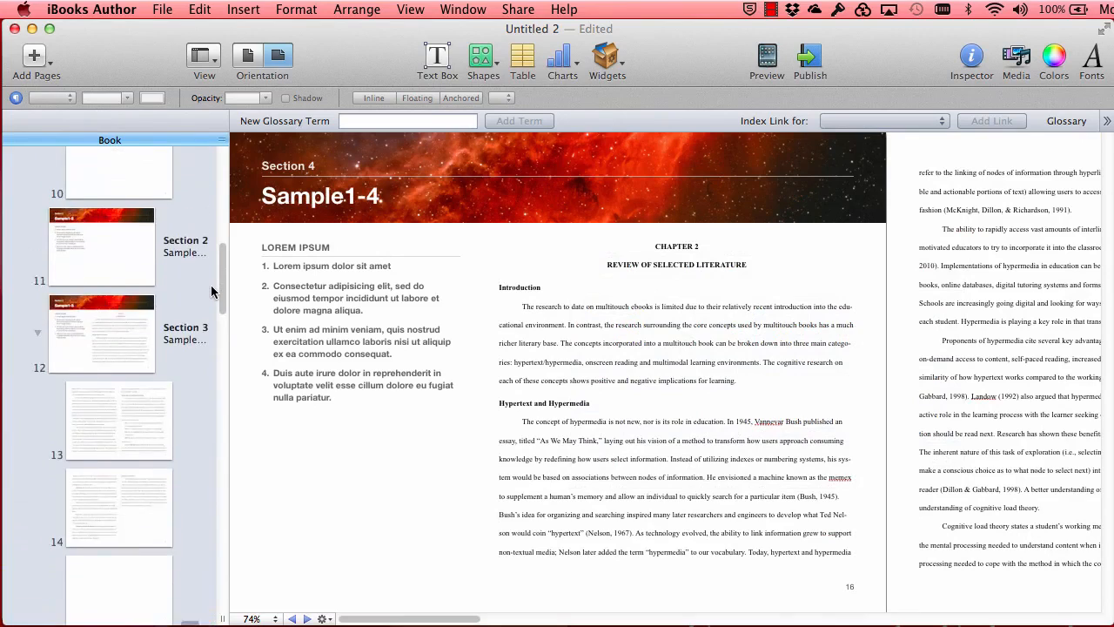
{"action": "left_click", "coordinate": [83, 278]}
{"action": "scroll", "coordinate": [83, 277], "scroll_direction": "up", "scroll_amount": 2}
{"action": "scroll", "coordinate": [83, 278], "scroll_direction": "up", "scroll_amount": 5}
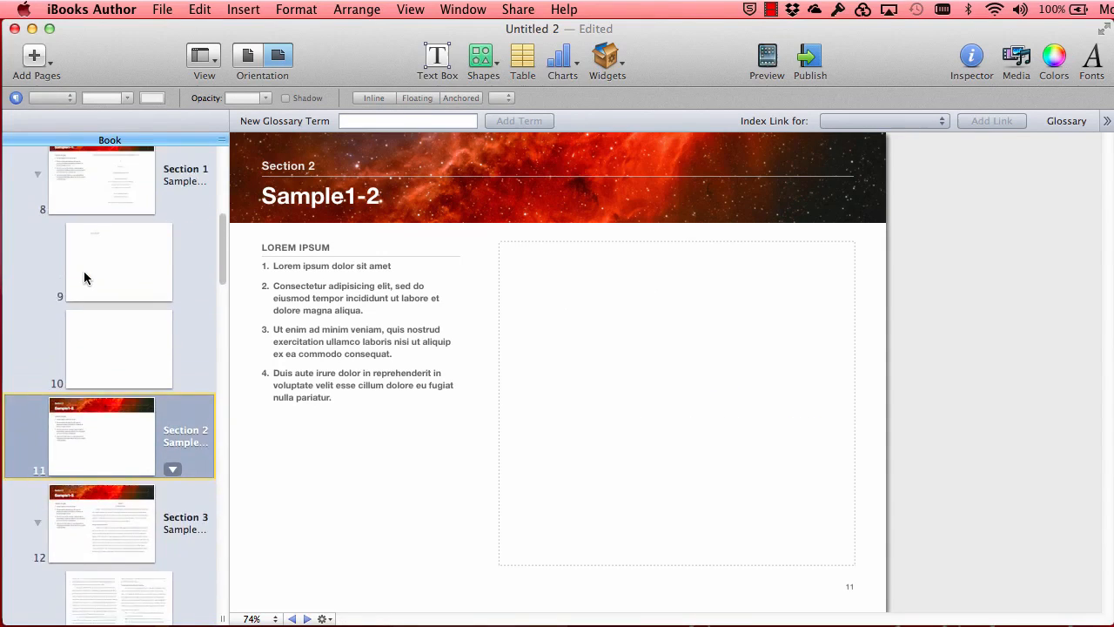
{"action": "left_click", "coordinate": [90, 327]}
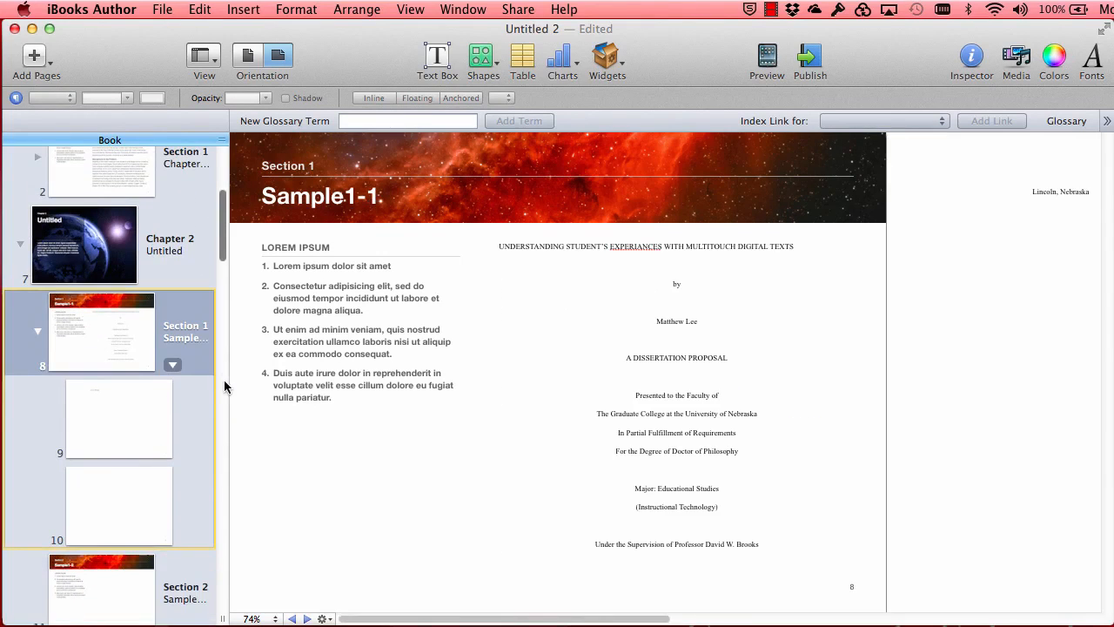
Collapse the pages of the imported Section 1 in Chapter 2, and view the Section 3 page
{"action": "left_click", "coordinate": [39, 332]}
{"action": "left_click", "coordinate": [76, 427]}
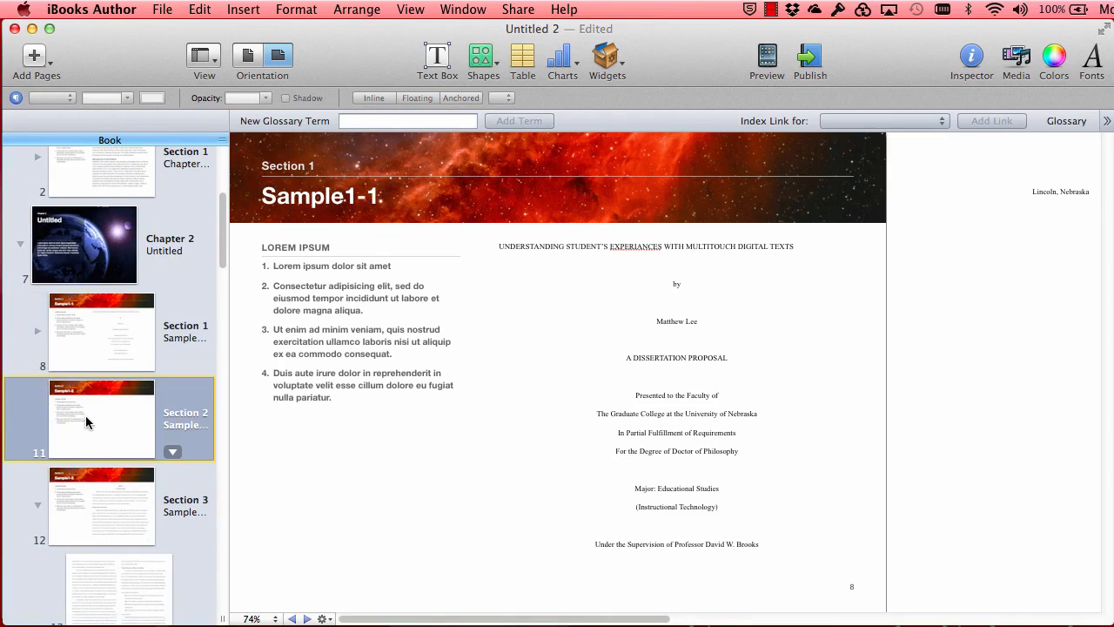
{"action": "left_click", "coordinate": [50, 503]}
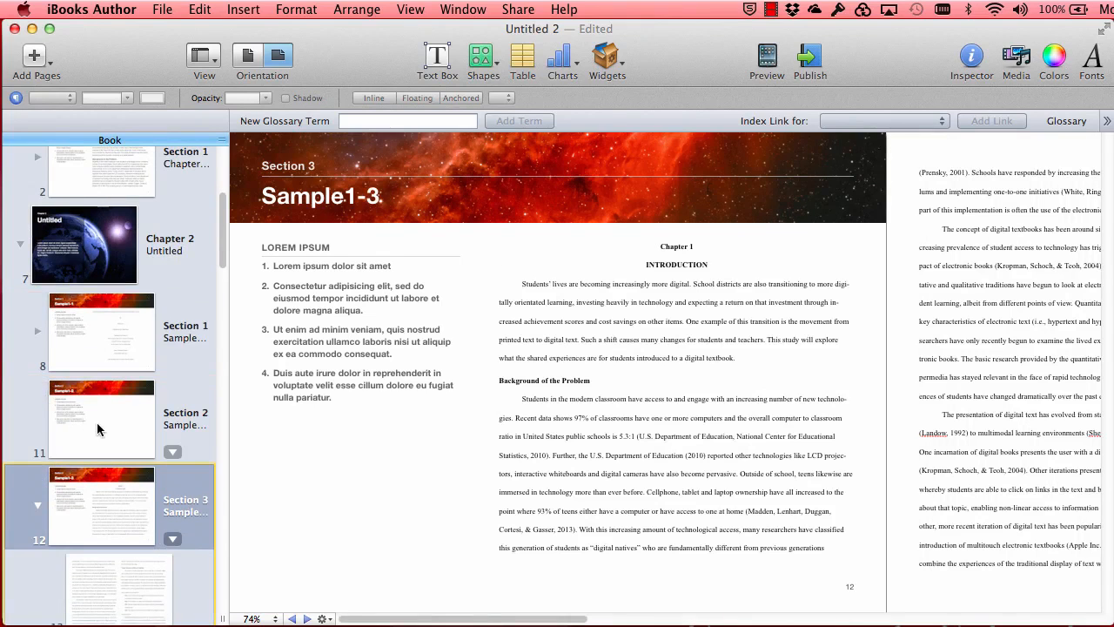
View the last pages of Section 3 and the opening pages of Sections 4 and 5 to check how the chapters were split
{"action": "scroll", "coordinate": [548, 407], "scroll_direction": "right", "scroll_amount": 10}
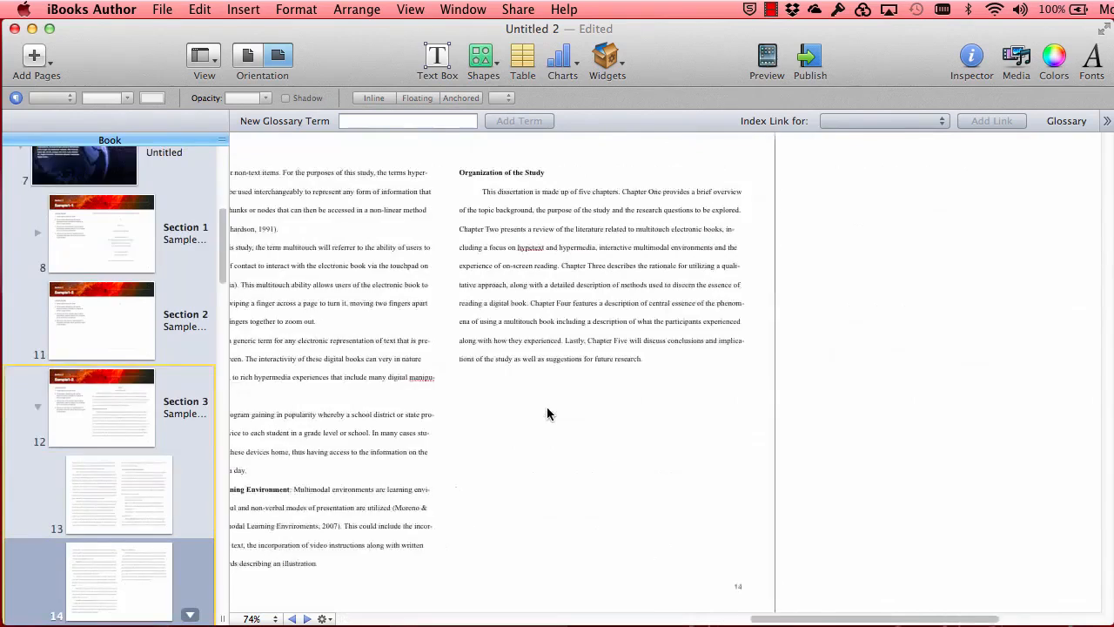
{"action": "scroll", "coordinate": [177, 441], "scroll_direction": "down", "scroll_amount": 5}
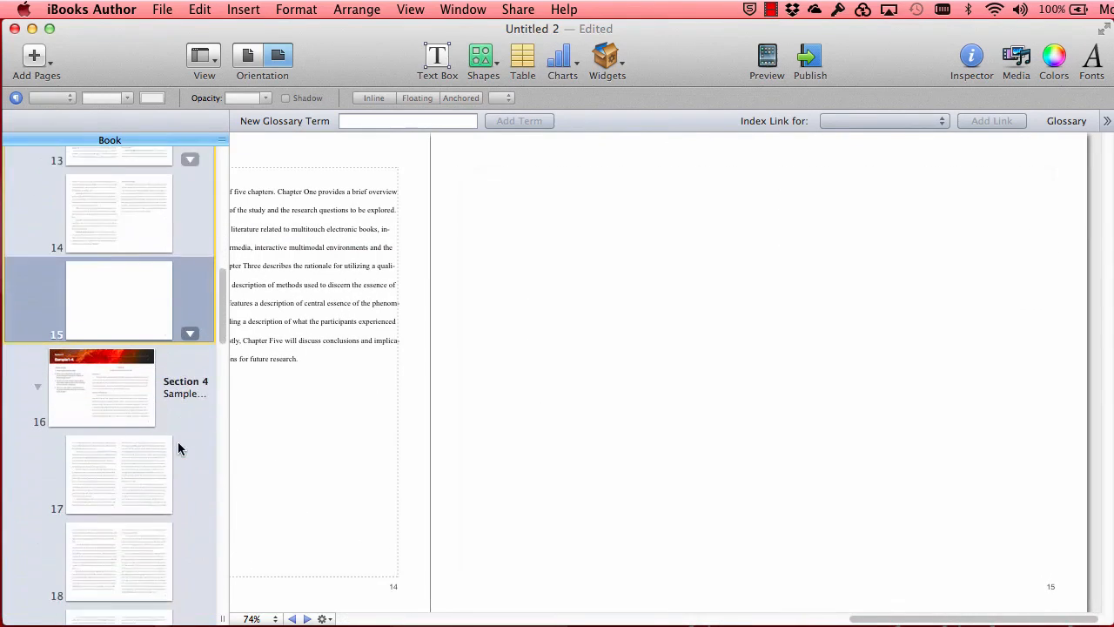
{"action": "left_click", "coordinate": [125, 328]}
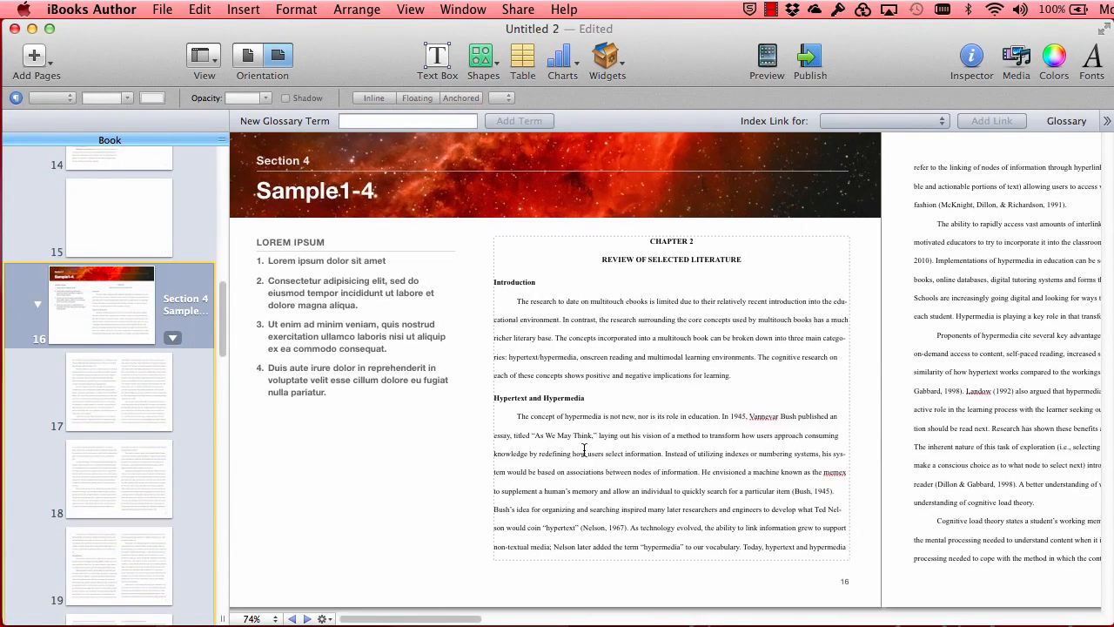
{"action": "scroll", "coordinate": [187, 516], "scroll_direction": "down", "scroll_amount": 5}
{"action": "left_click", "coordinate": [186, 514]}
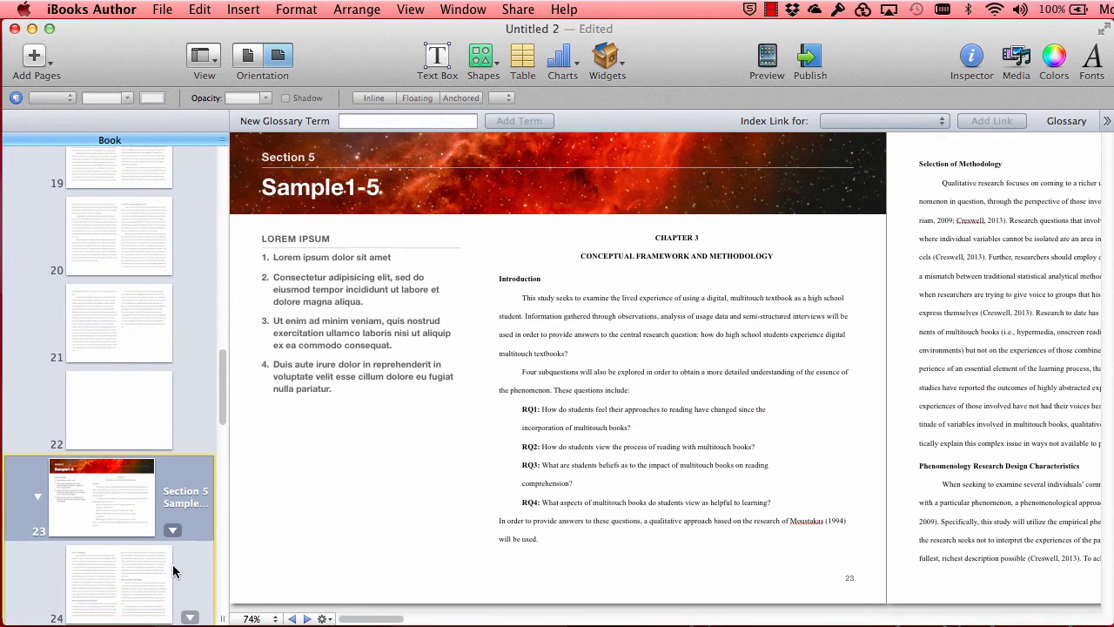
{"action": "scroll", "coordinate": [173, 564], "scroll_direction": "down", "scroll_amount": 3}
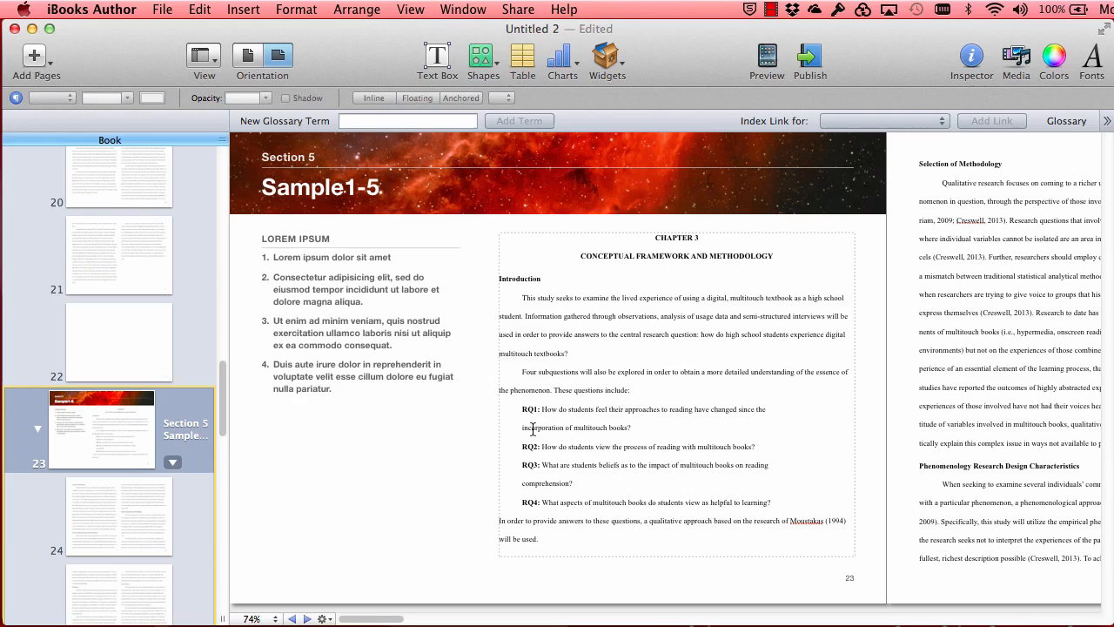
Switch to Word and locate the Section Break (Next Page) option for Sample1.docx
{"action": "key", "text": "super+Tab"}
{"action": "left_click", "coordinate": [184, 8]}
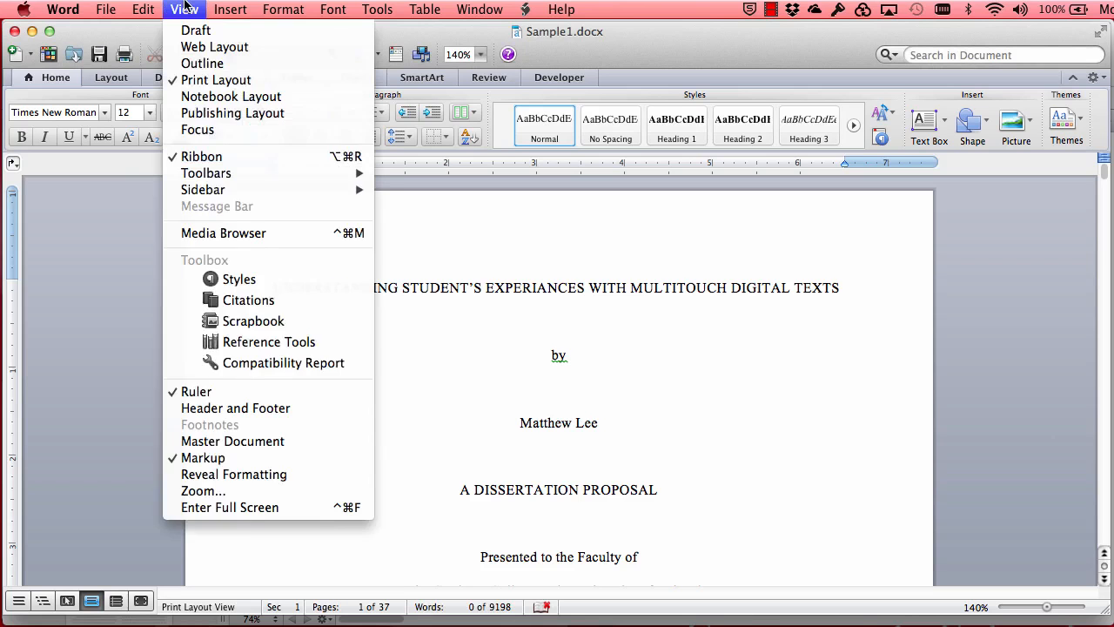
{"action": "mouse_move", "coordinate": [228, 9]}
{"action": "mouse_move", "coordinate": [267, 31]}
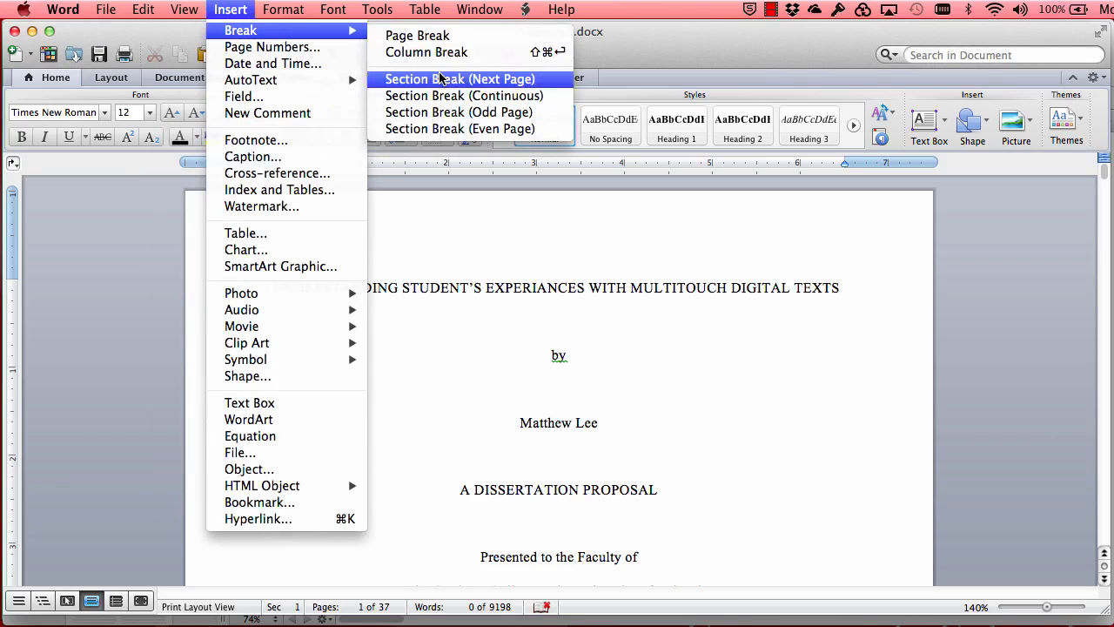
{"action": "left_click", "coordinate": [550, 80]}
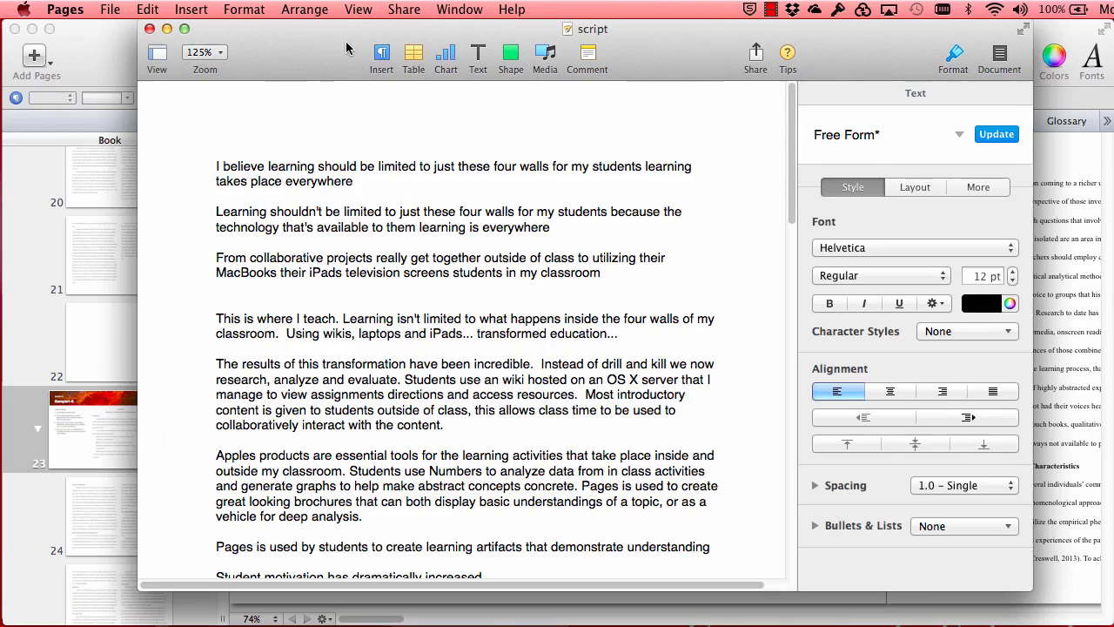
In the Pages script document, insert a section break on the blank line above the "This is where I teach" paragraph and view the split text
{"action": "left_click_drag", "start_coordinate": [330, 29], "coordinate": [263, 31]}
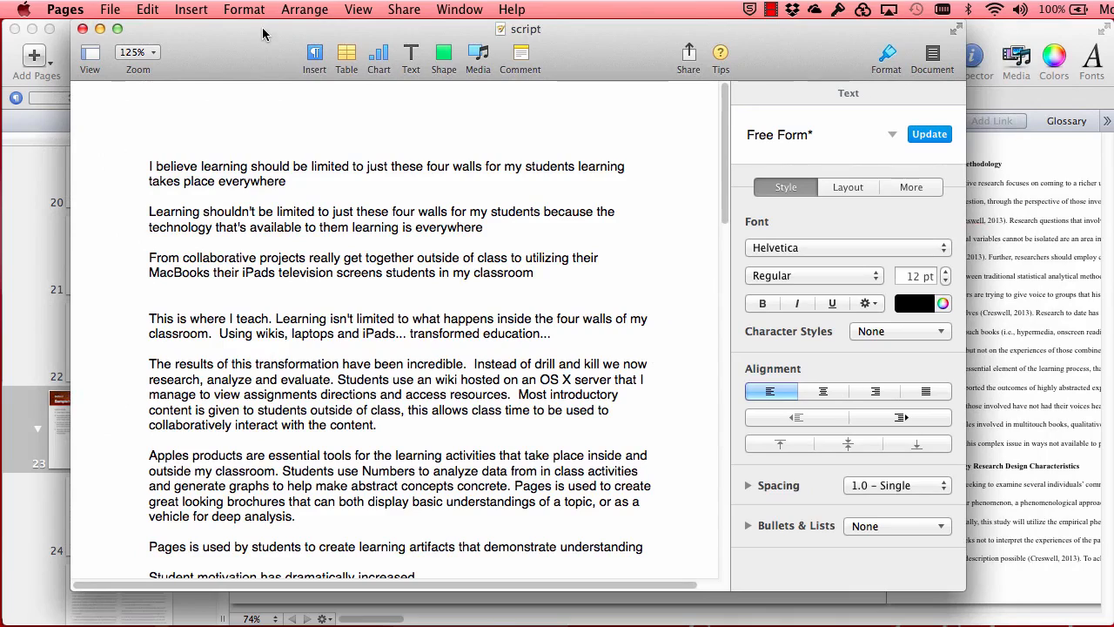
{"action": "left_click", "coordinate": [192, 10]}
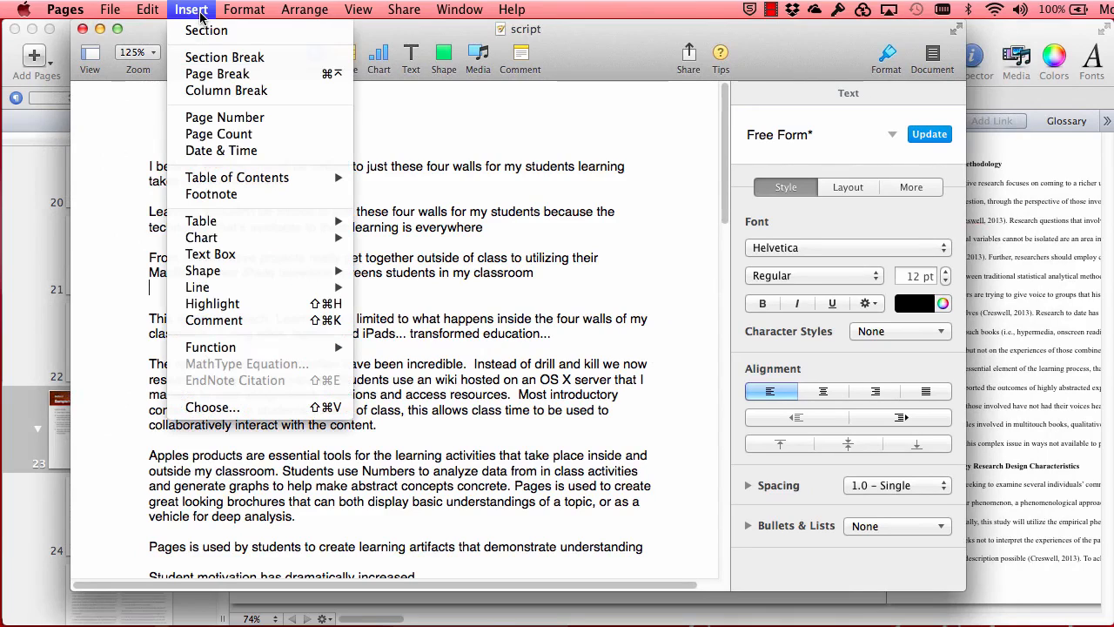
{"action": "left_click", "coordinate": [224, 58]}
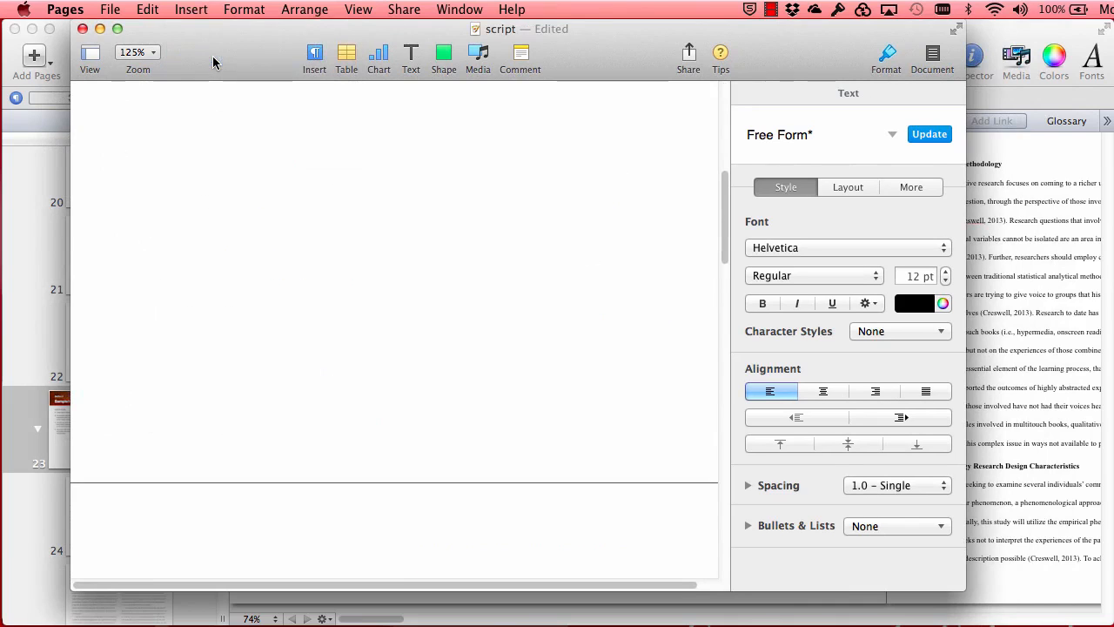
{"action": "key", "text": "super+v"}
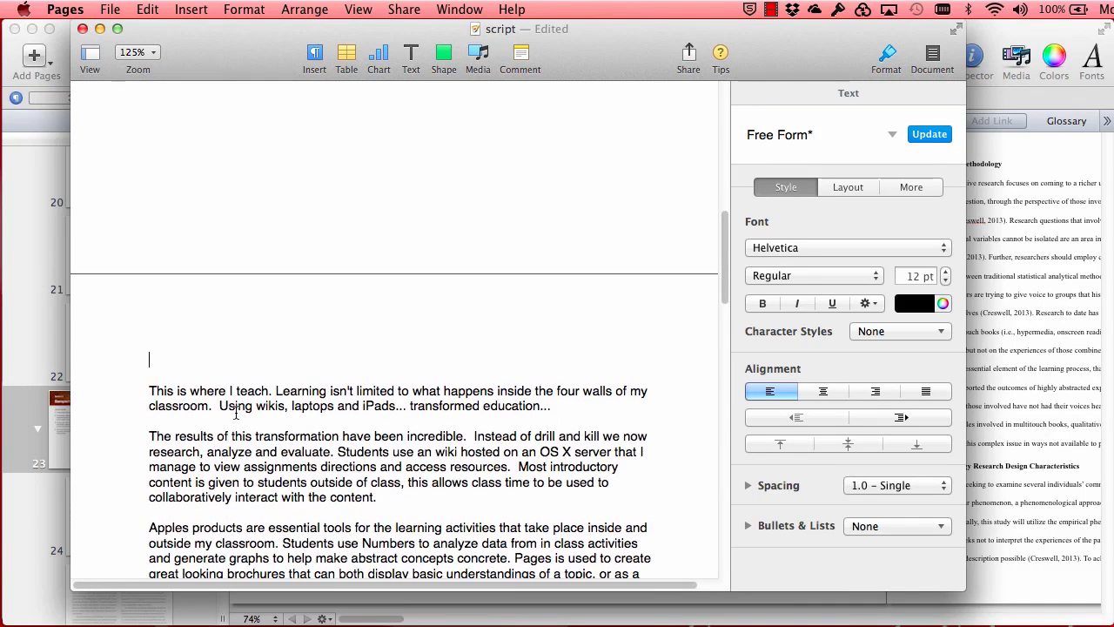
{"action": "scroll", "coordinate": [235, 413], "scroll_direction": "down", "scroll_amount": 5}
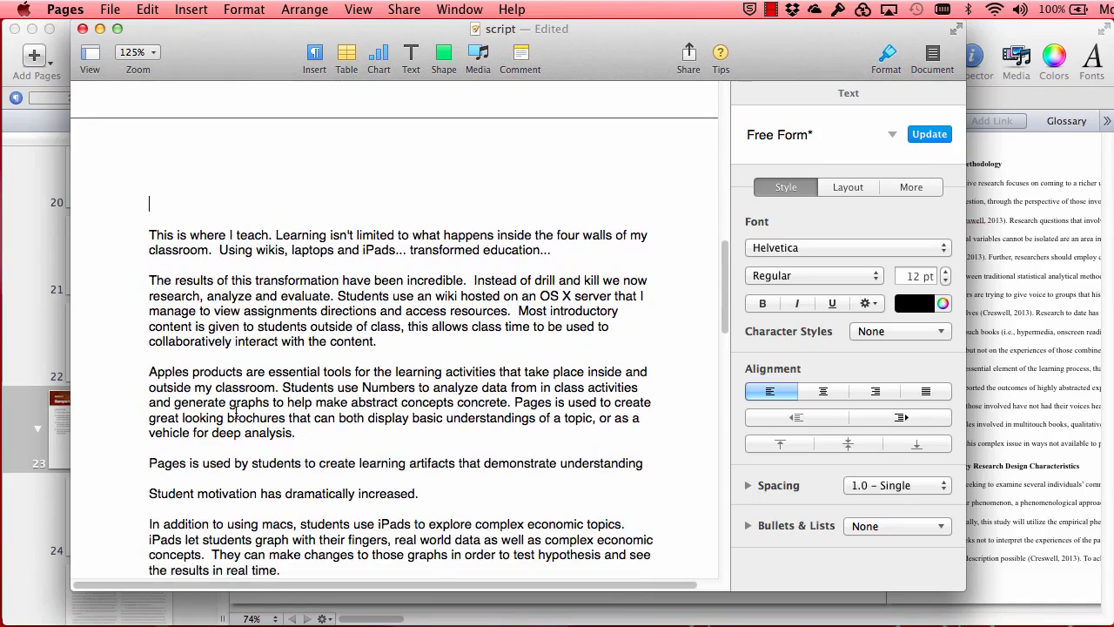